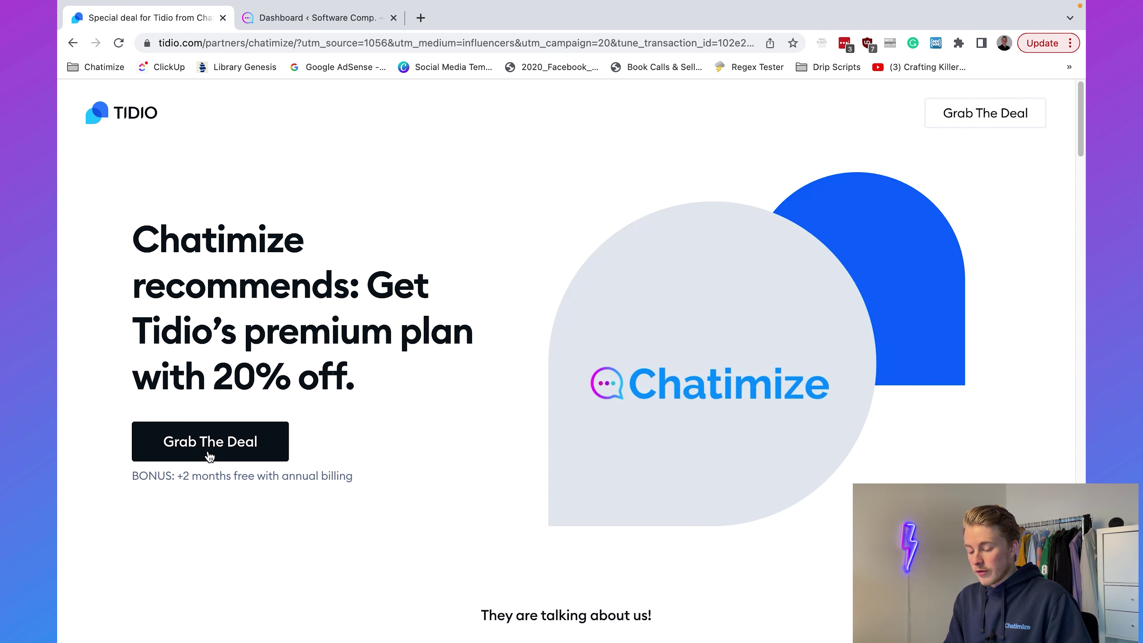
Reach Tidio's sign-up page from the Grab The Deal offer.
click(210, 456)
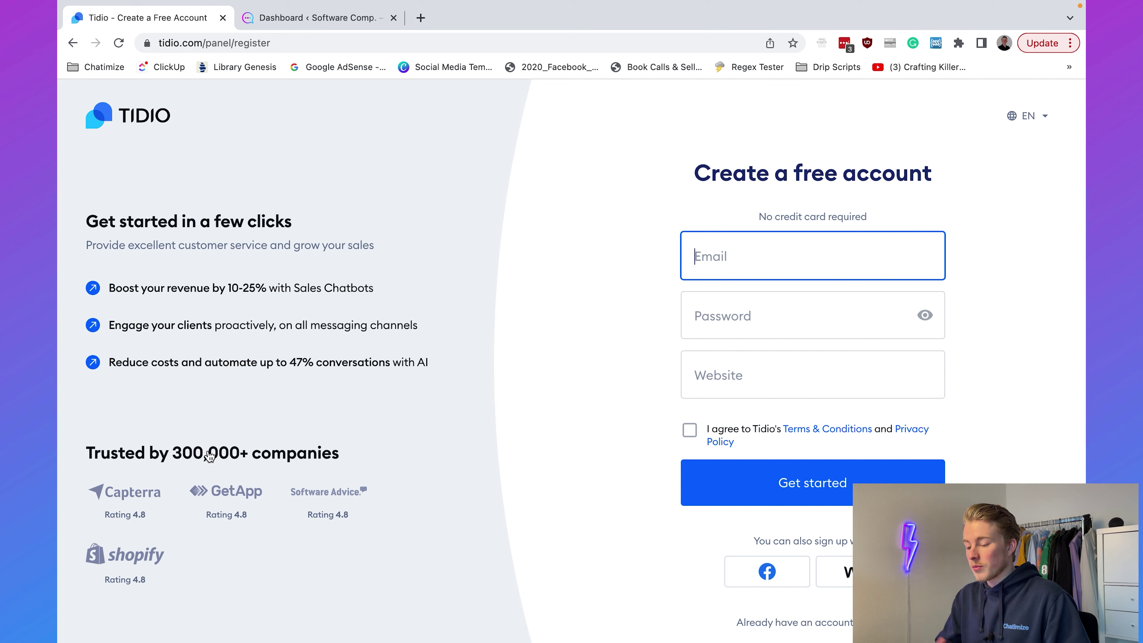
click(342, 43)
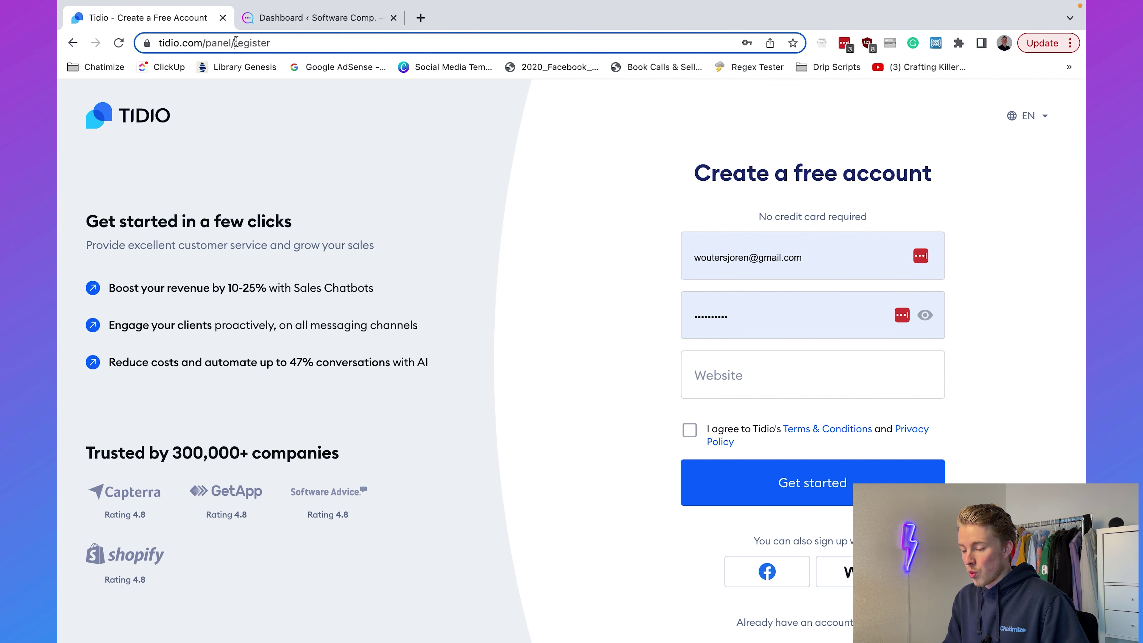
click(595, 218)
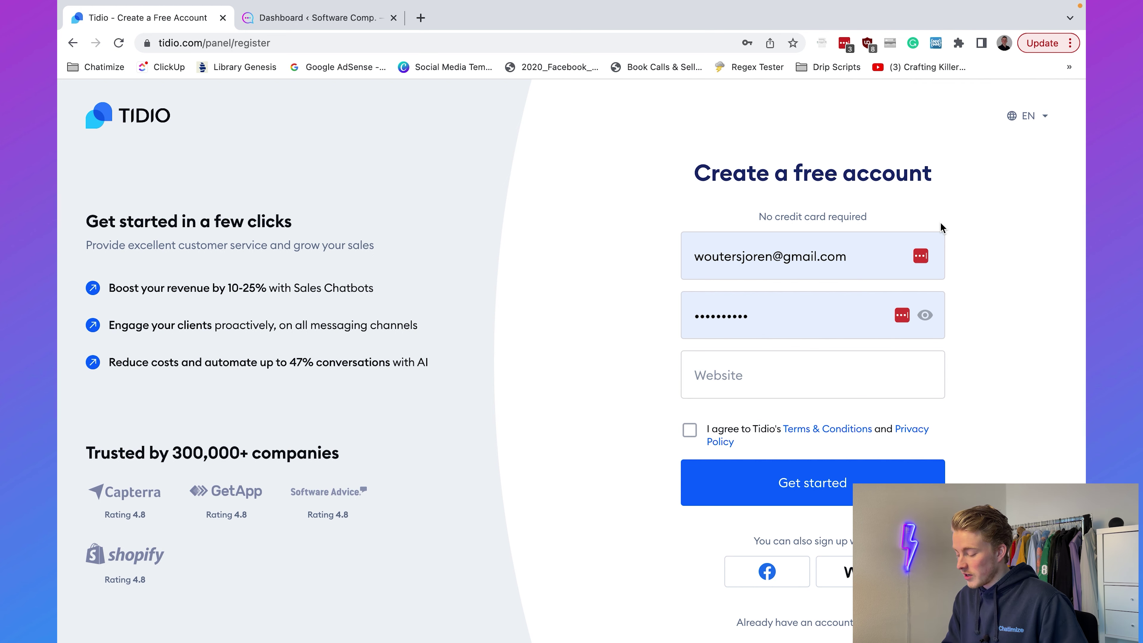
Switch to the log-in form, correct the account e-mail and sign in.
mouse_move(940, 639)
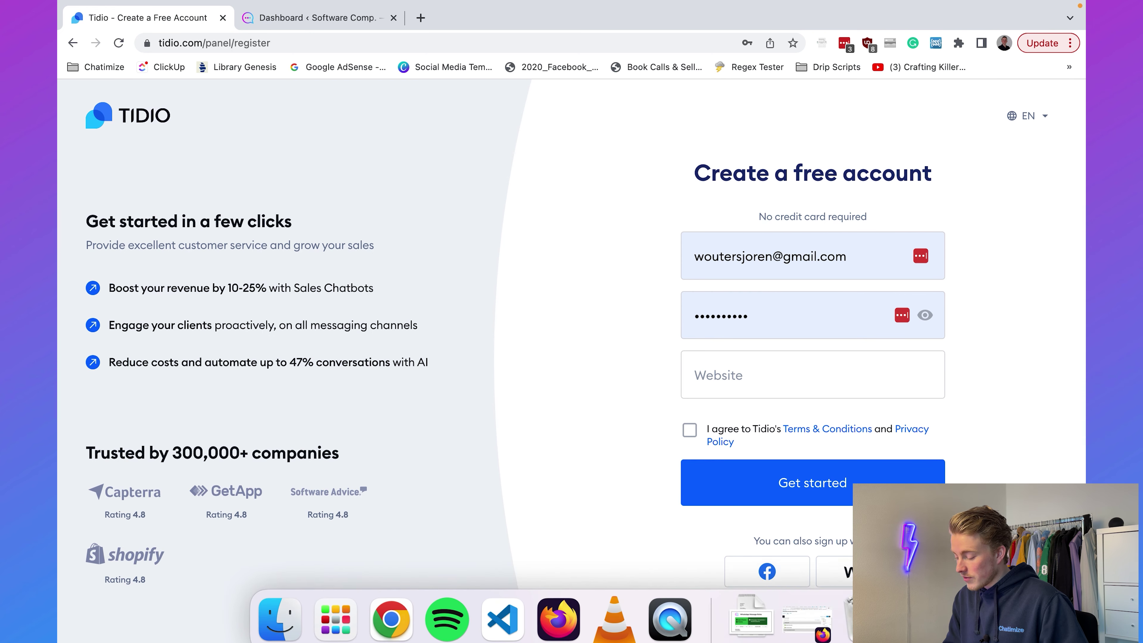
click(858, 620)
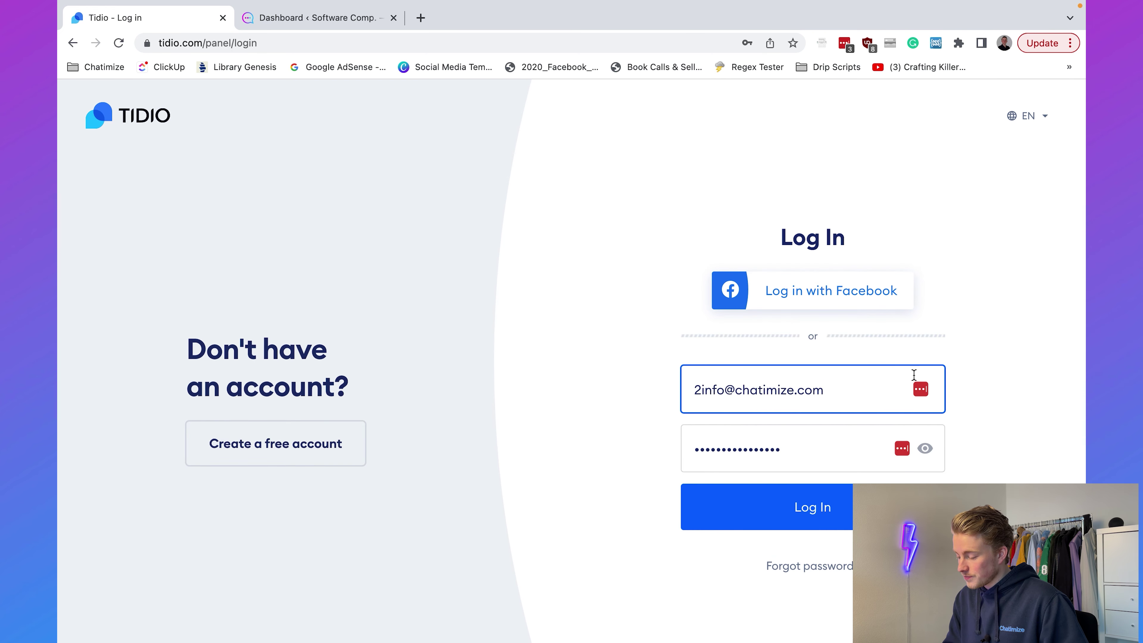
click(700, 390)
key(BackSpace)
click(628, 367)
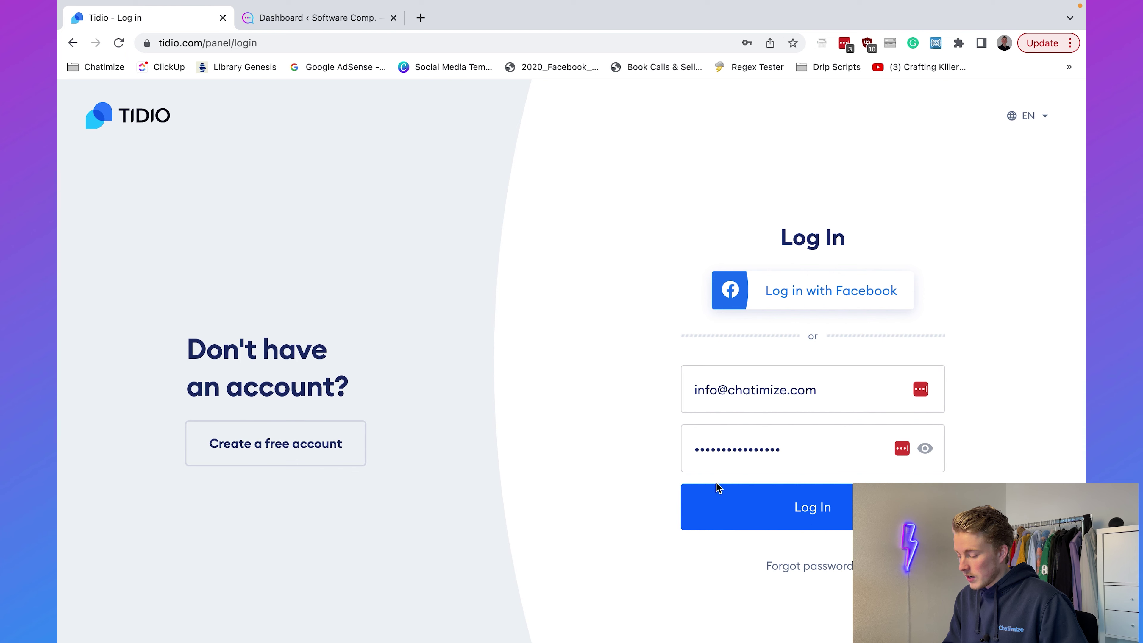
click(742, 495)
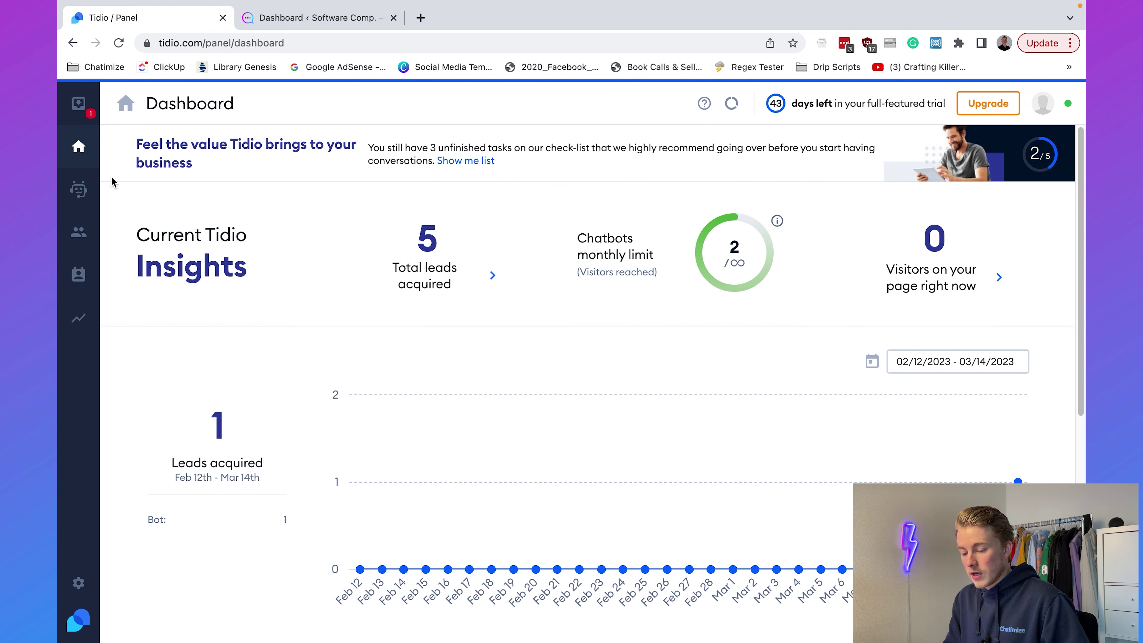
Go to Chatbots in the left sidebar and browse the template gallery.
click(78, 189)
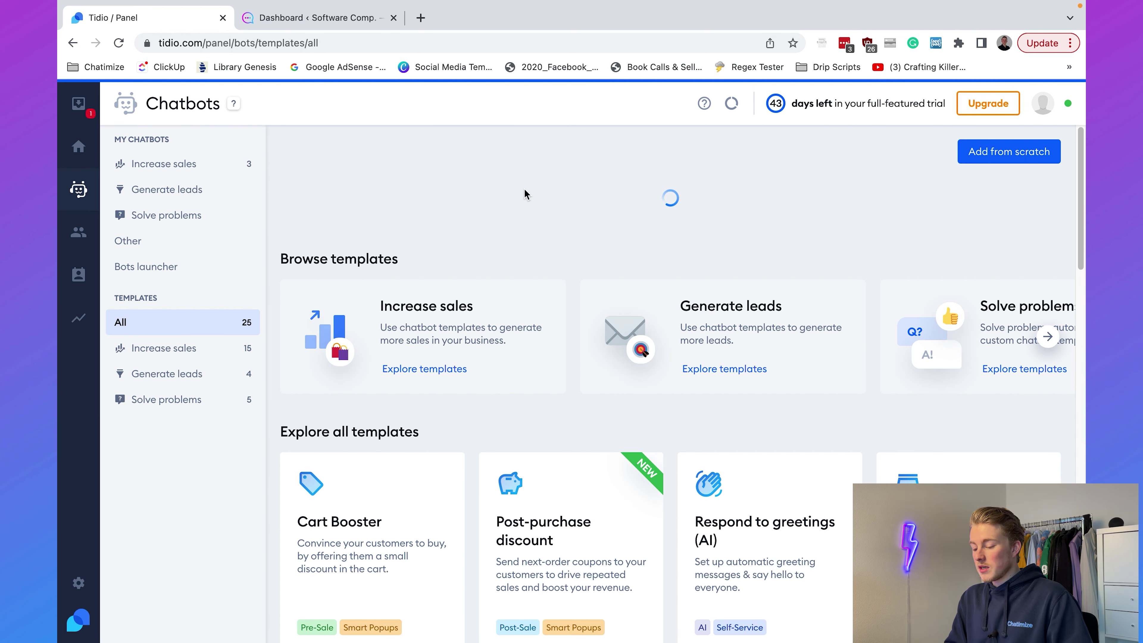
scroll(524, 195, down, 3)
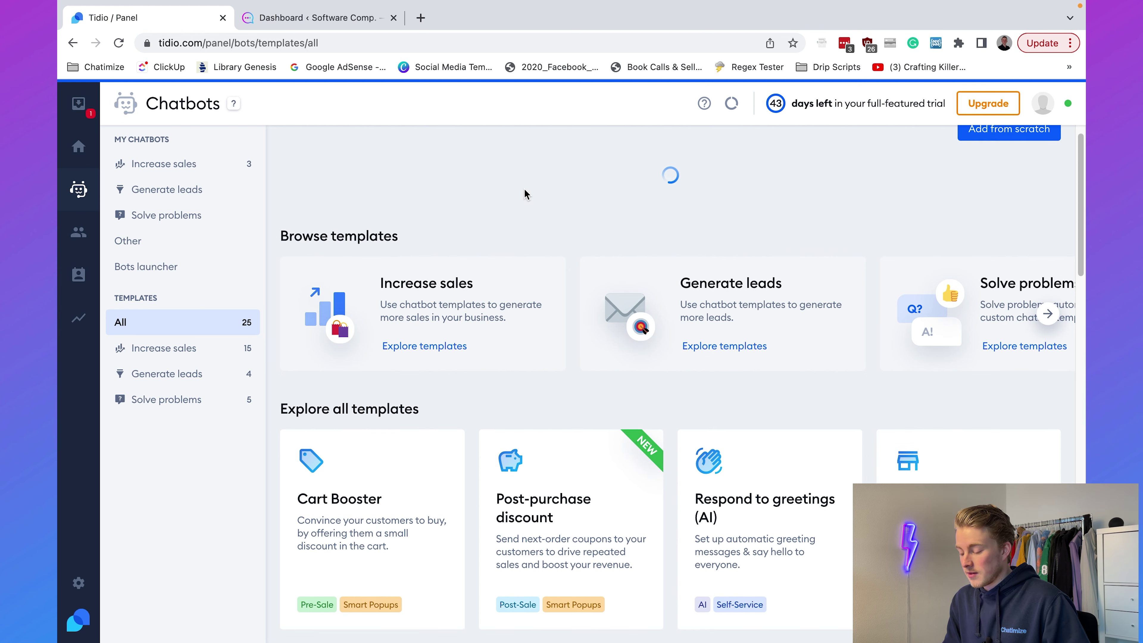
scroll(403, 343, down, 5)
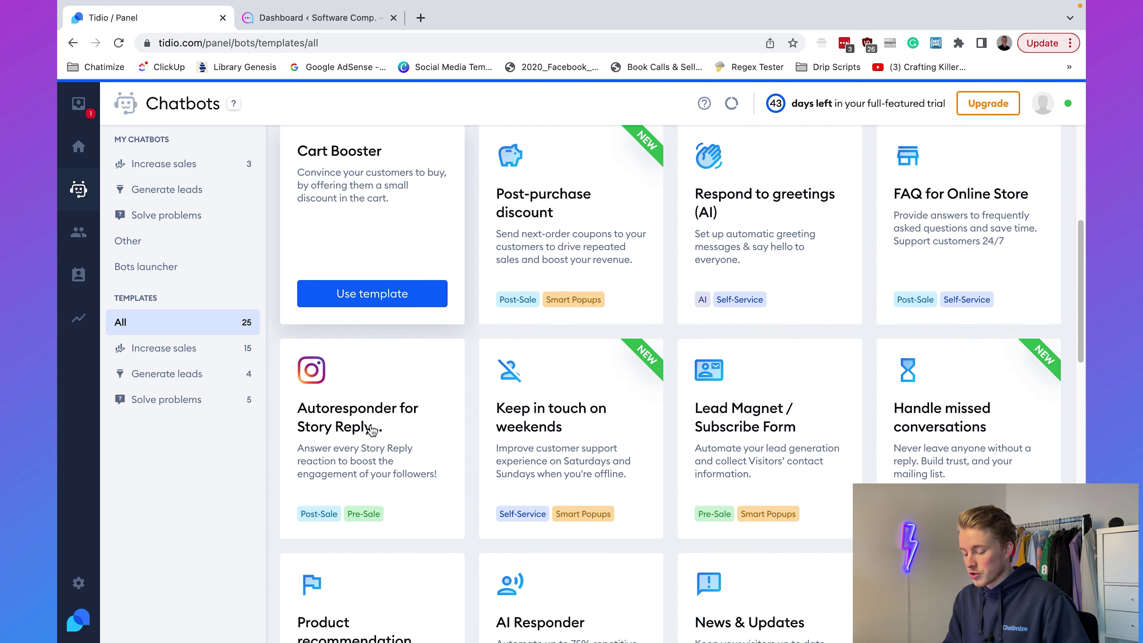
scroll(585, 315, down, 3)
scroll(756, 361, up, 10)
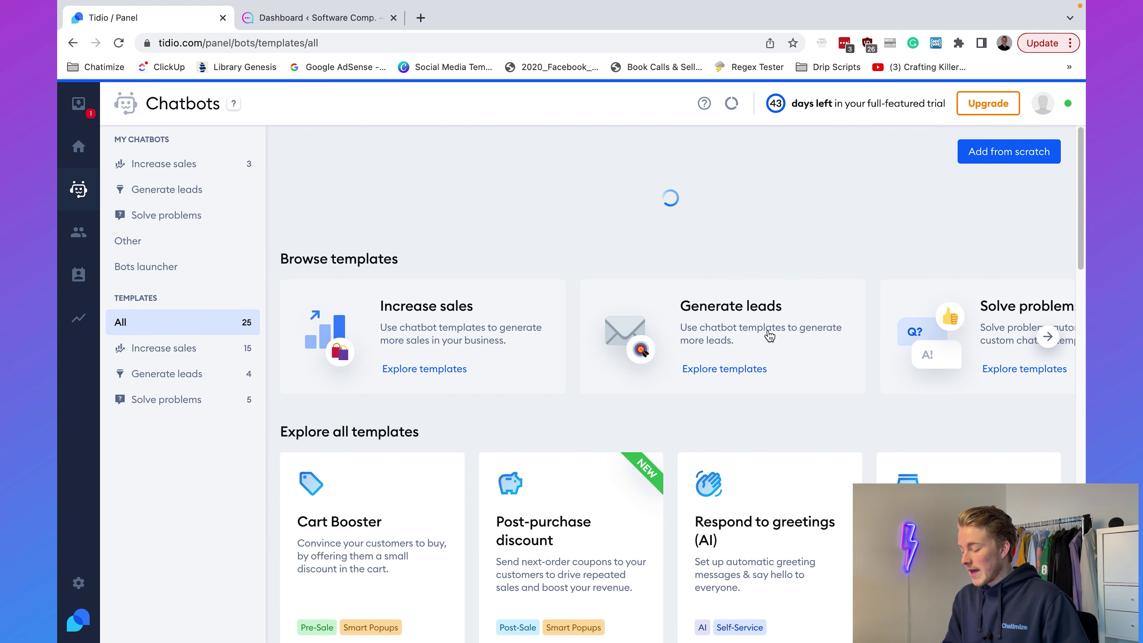
scroll(776, 418, down, 4)
click(779, 412)
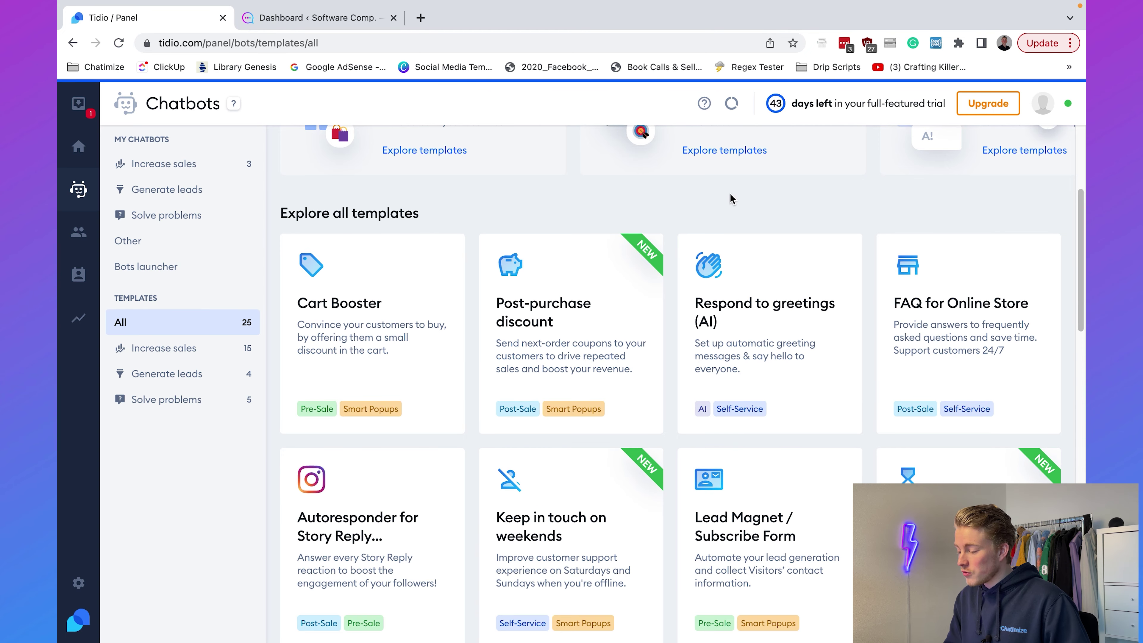
Start a blank chatbot with Add from scratch.
scroll(730, 193, up, 5)
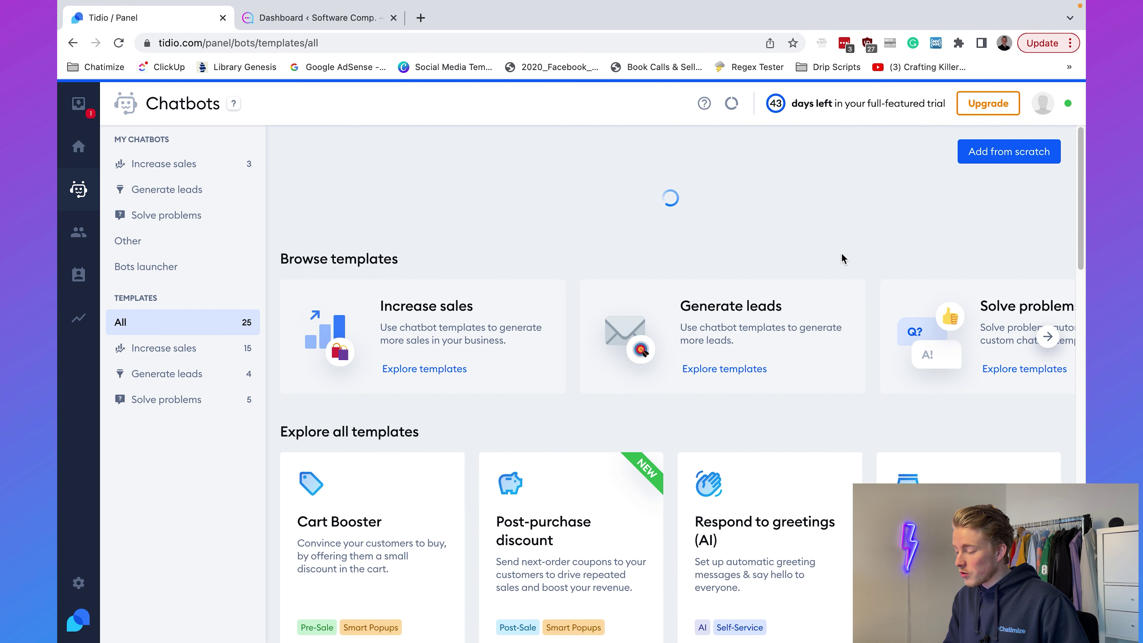
click(984, 155)
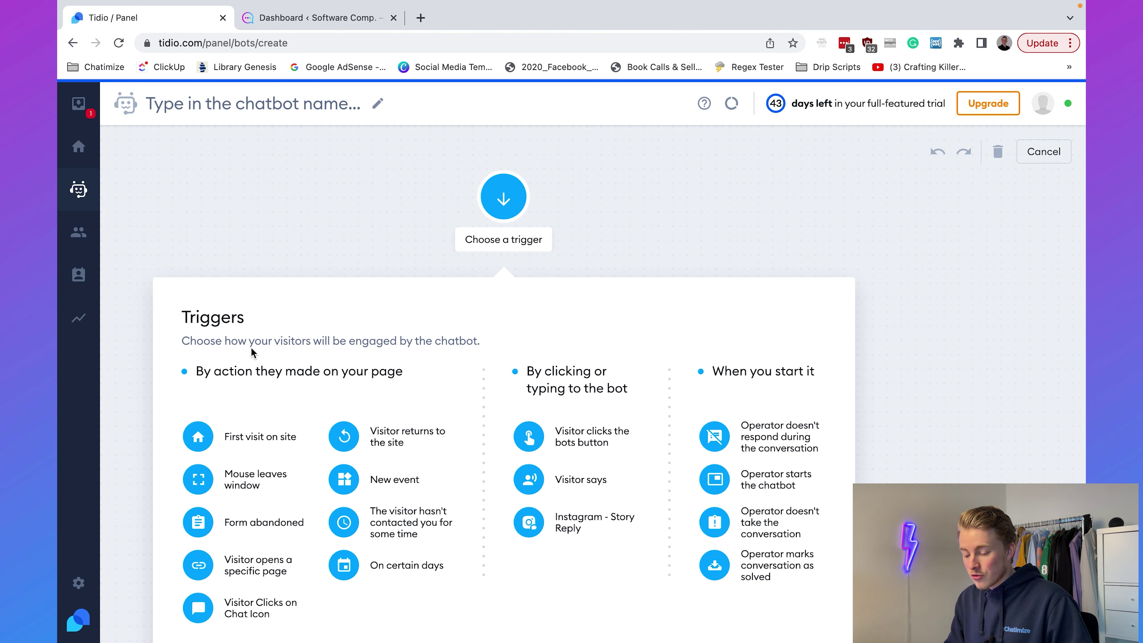
Use the Visitor Clicks on Chat Icon trigger and link a Disable text input step beneath it.
click(200, 616)
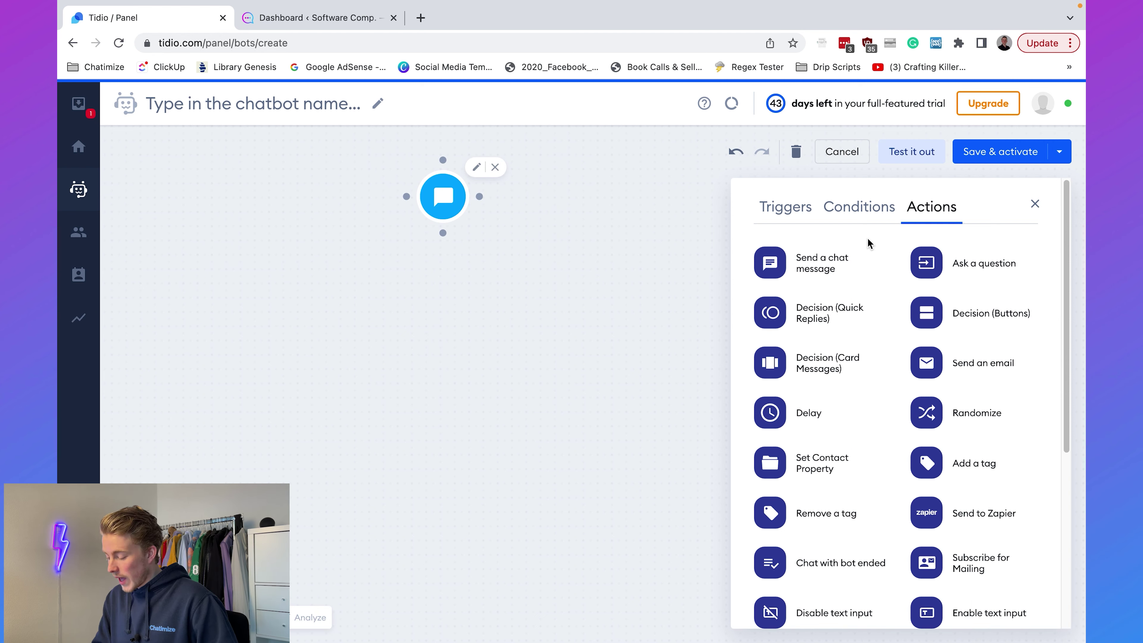
scroll(869, 412, down, 3)
drag(829, 473, 517, 303)
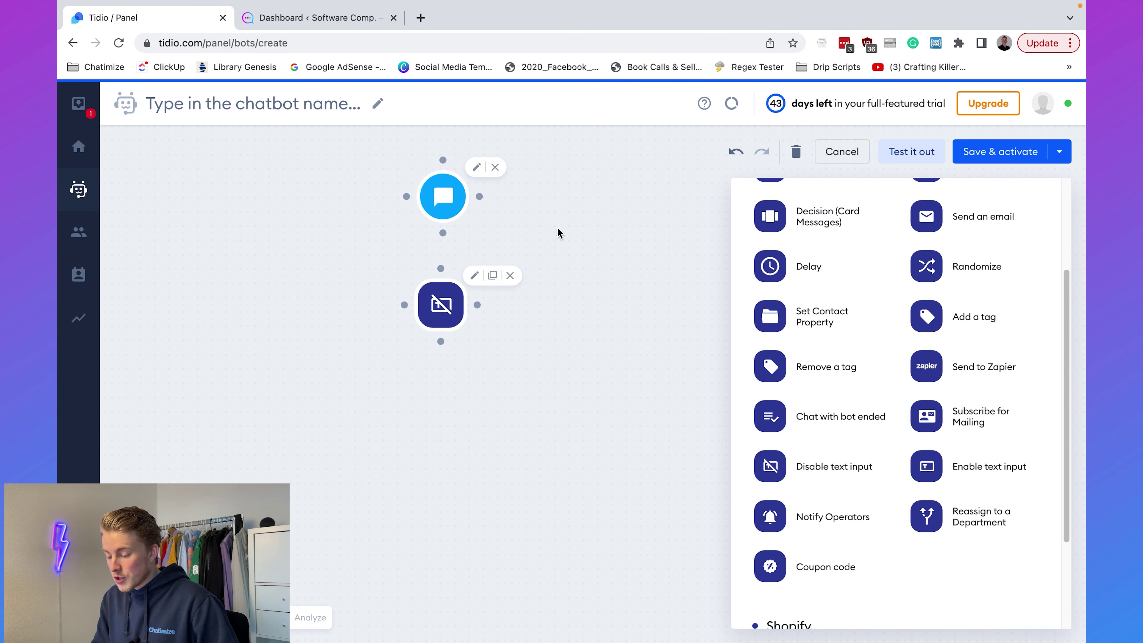
drag(443, 234, 441, 269)
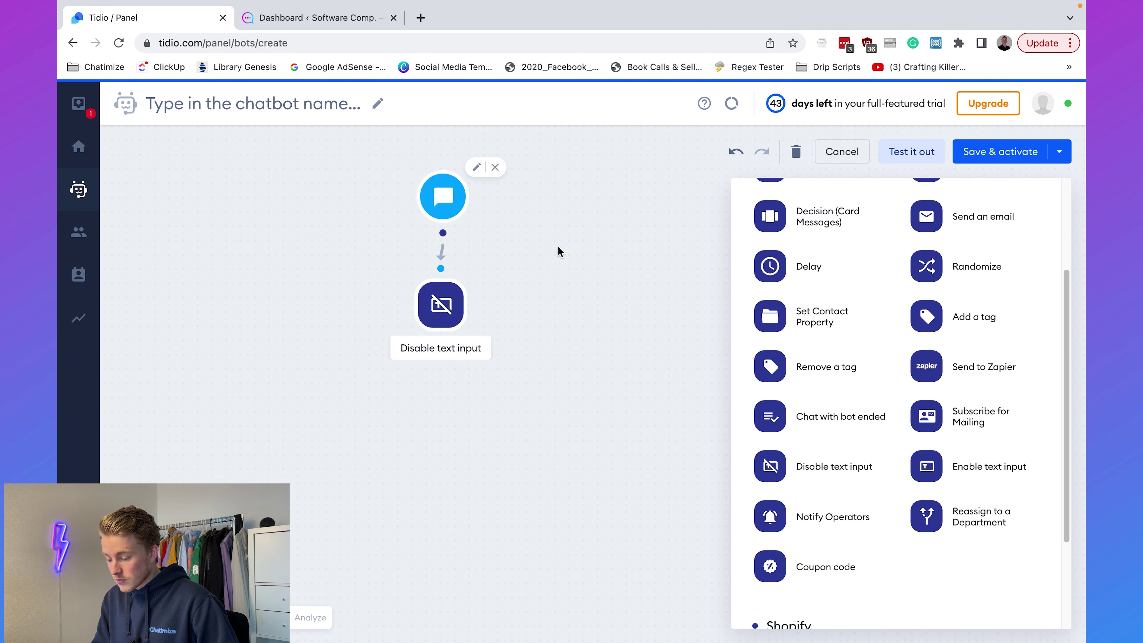
drag(438, 322, 439, 337)
drag(571, 307, 591, 355)
scroll(796, 316, up, 2)
scroll(797, 316, up, 2)
Add a Decision (Quick Replies) step connected below Disable text input.
drag(830, 299, 519, 503)
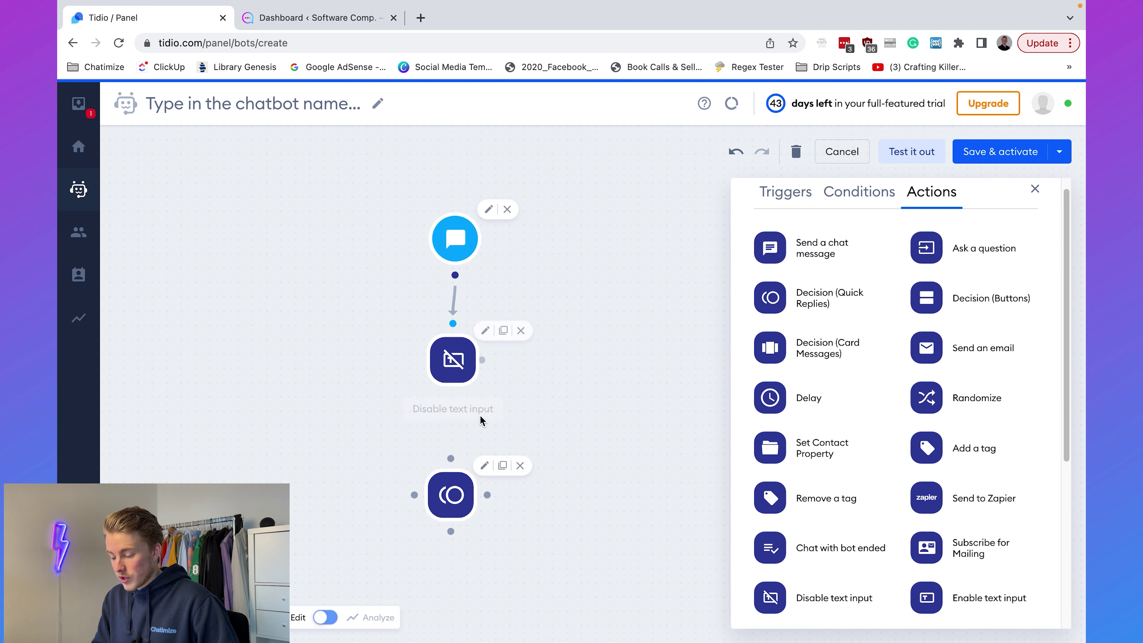
drag(453, 397, 451, 460)
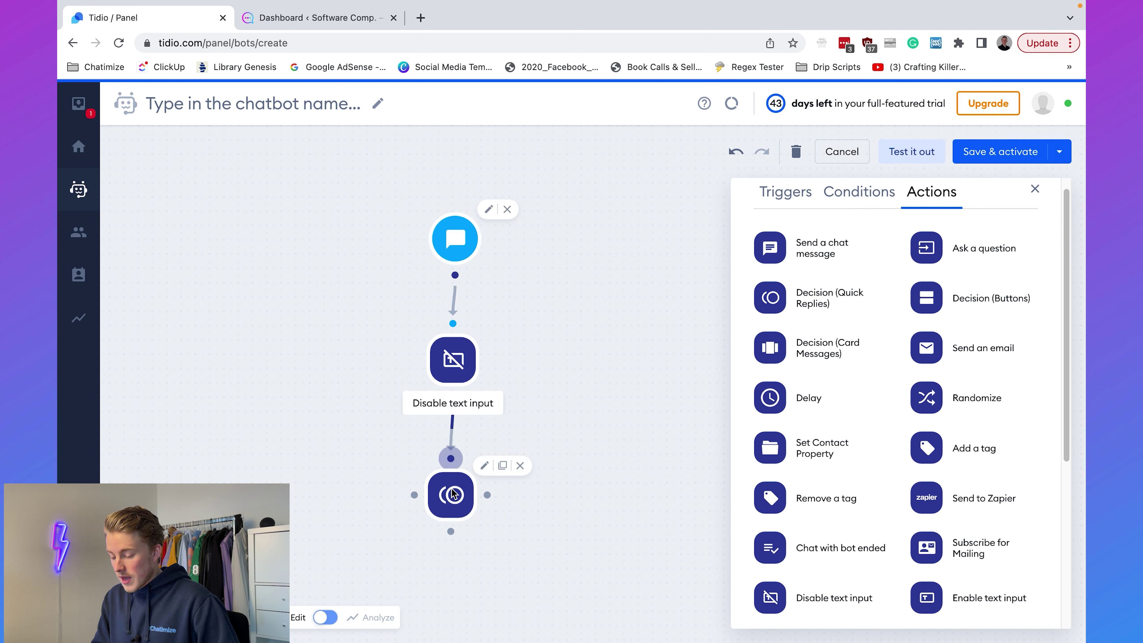
click(451, 495)
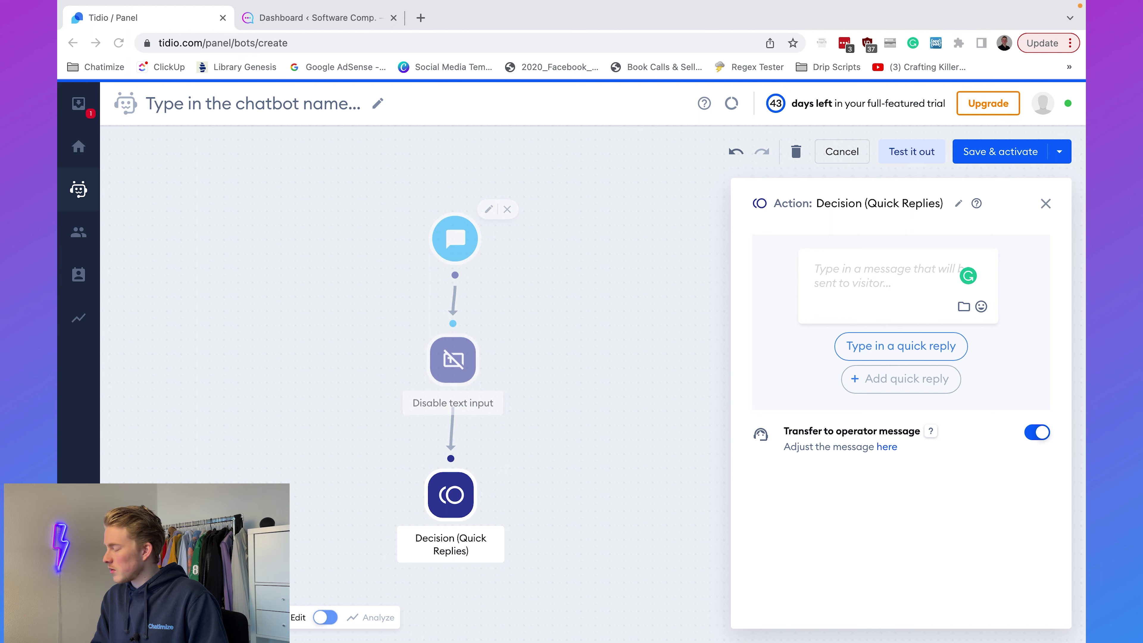
Paste the eCommerce Company XYZ assistant greeting into the decision's message.
click(853, 270)
text(Hey! I'm the digital assistant of eCommerce Company XYZ.  What is your question about?)
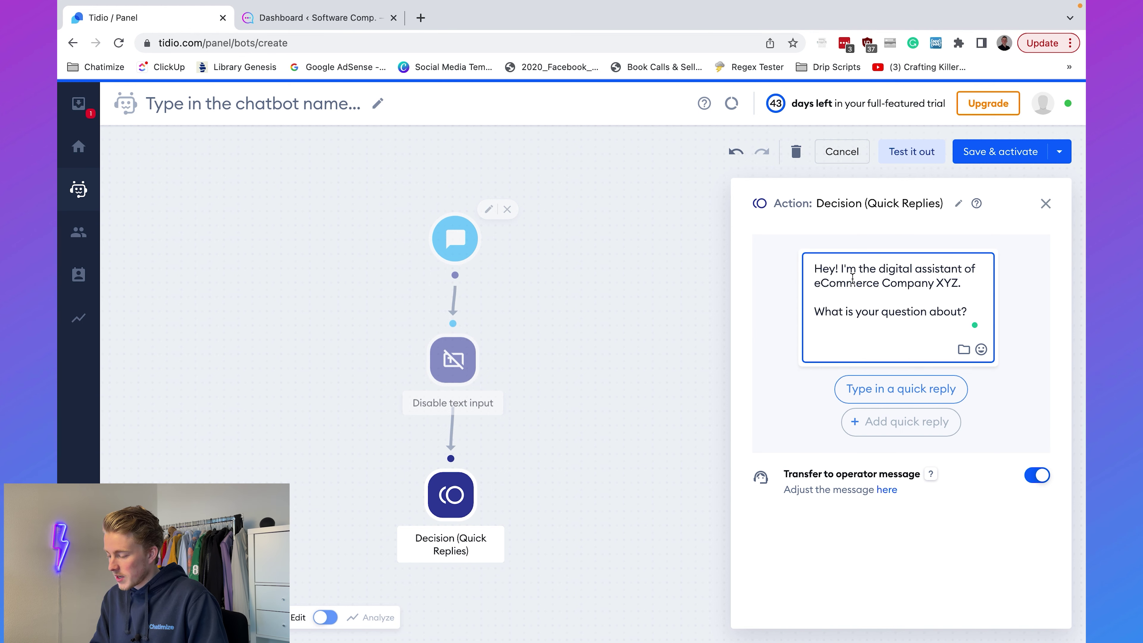
key(BackSpace)
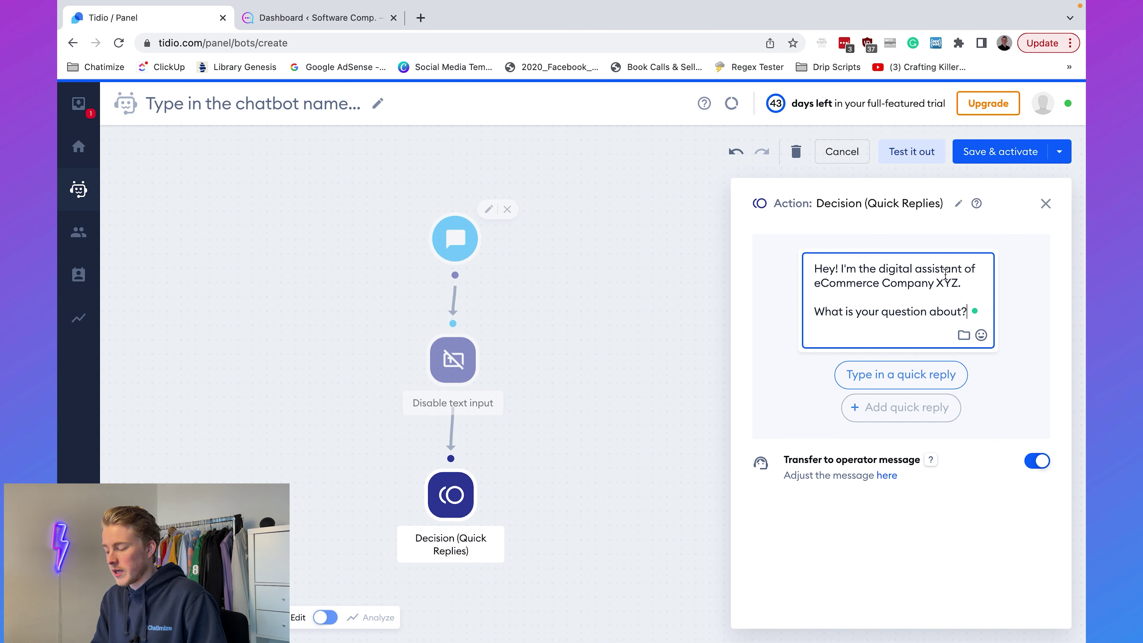
triple_click(862, 312)
click(844, 312)
Add 'Return policy' and 'Order status' as the decision's quick-reply options.
click(902, 375)
text(Return policy)
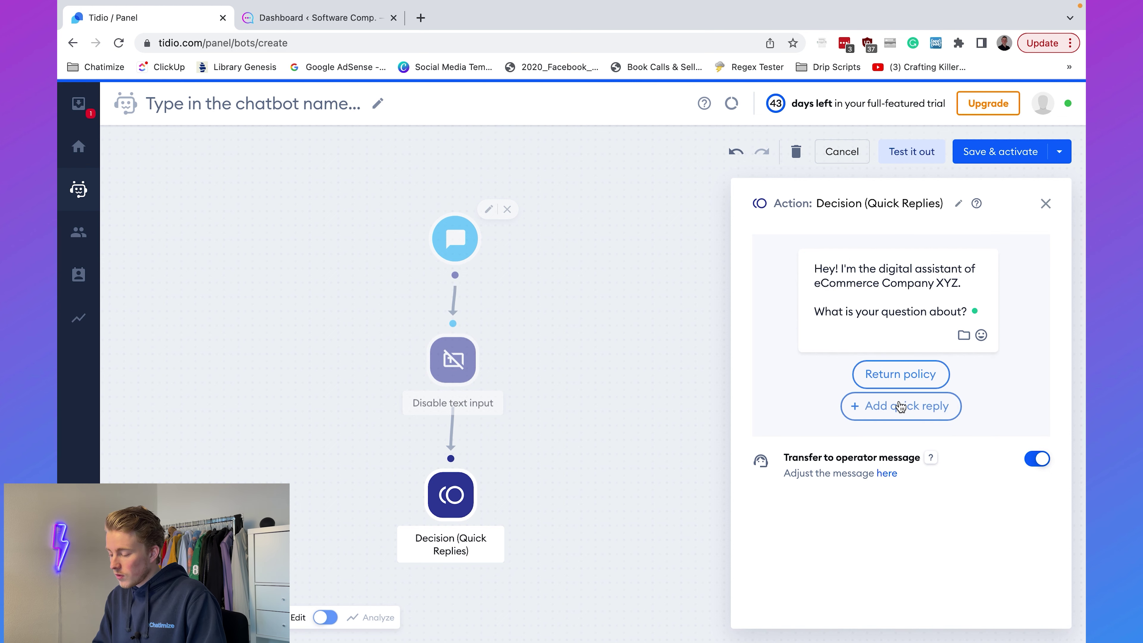
click(901, 407)
text(Order status)
click(985, 391)
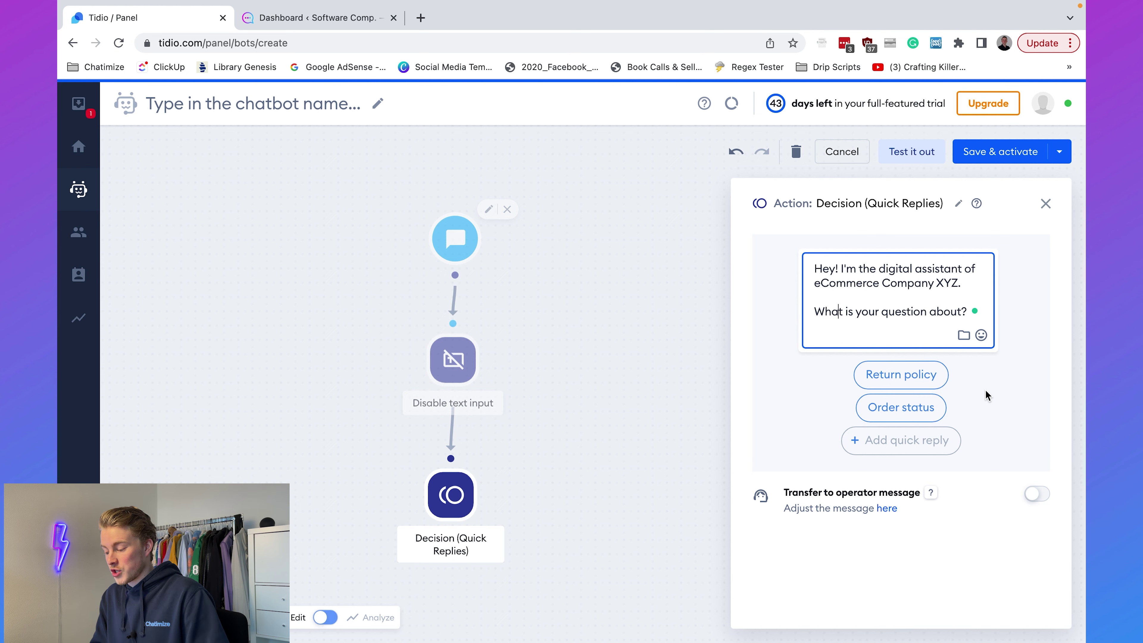
drag(559, 433, 611, 293)
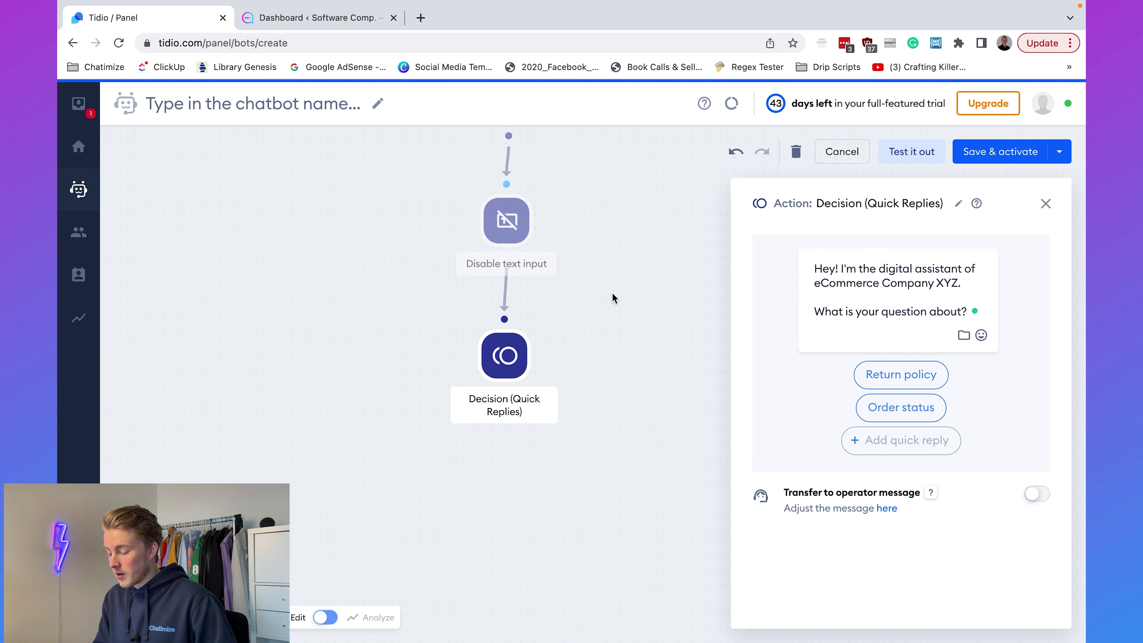
click(503, 374)
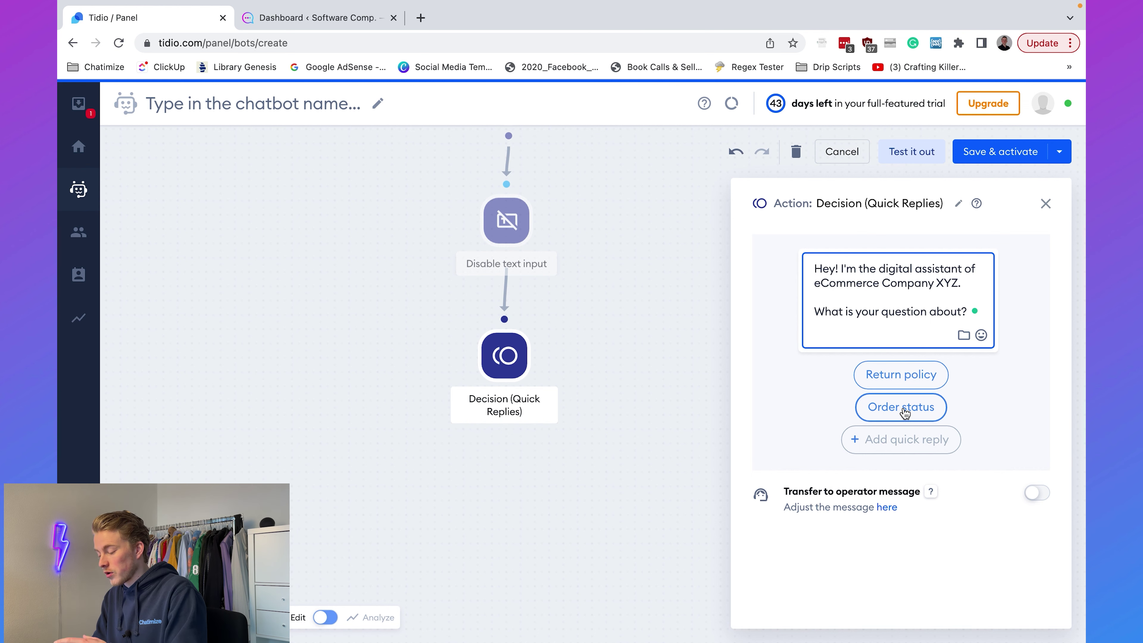
click(648, 429)
drag(797, 260, 366, 506)
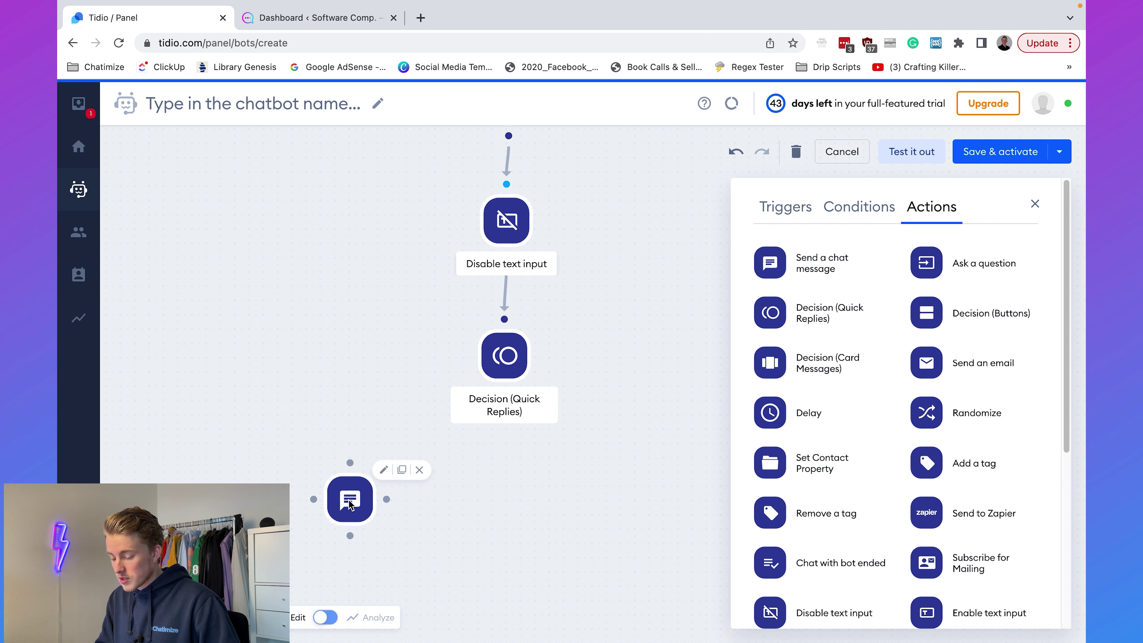
key(super+Tab)
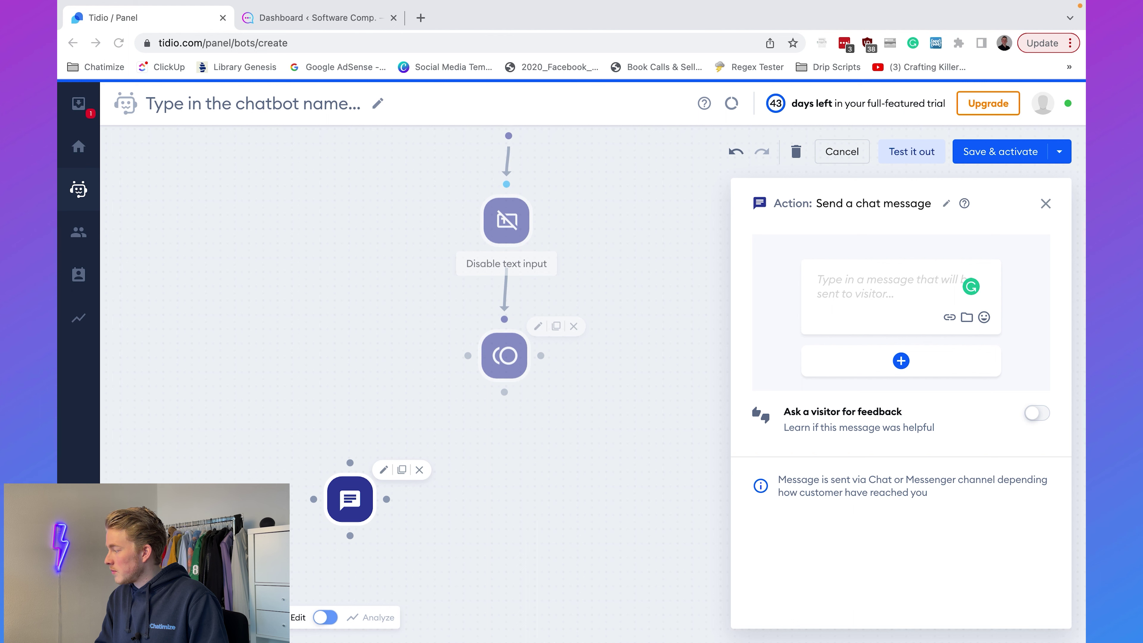
click(868, 305)
text(You can return your order within 30 days. If you want to know more about our return policy, follow this link: https://chatimize.com/return-policy/)
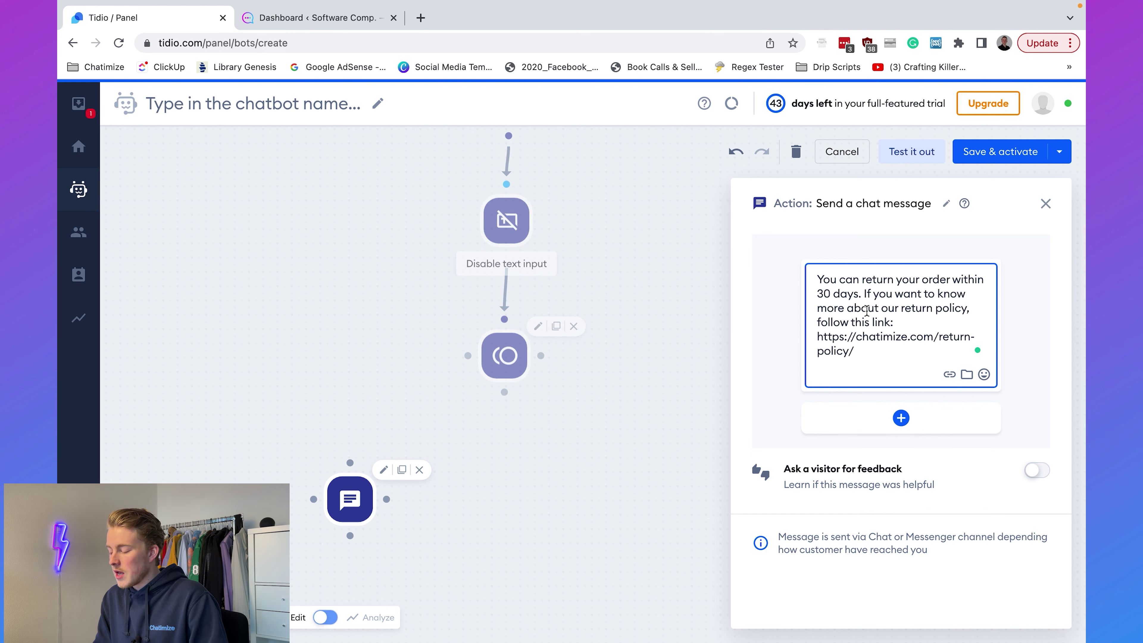
Connect the decision to the message step as reply #1 'Return policy'.
triple_click(863, 337)
click(861, 337)
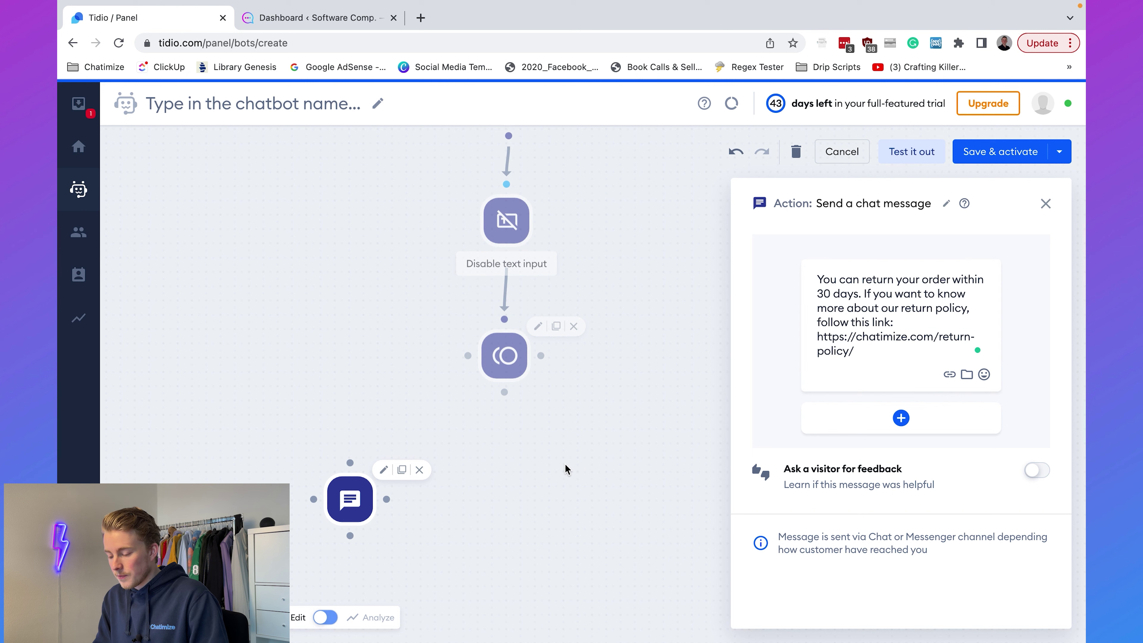
click(495, 379)
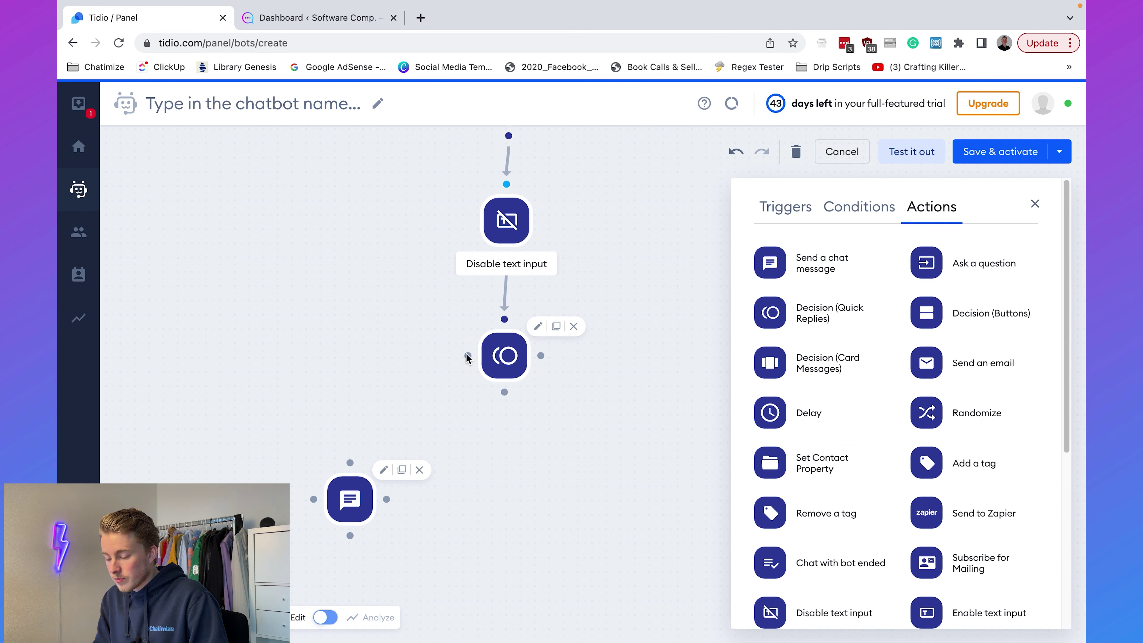
mouse_move(466, 354)
mouse_down()
mouse_move(367, 372)
mouse_move(350, 462)
mouse_up()
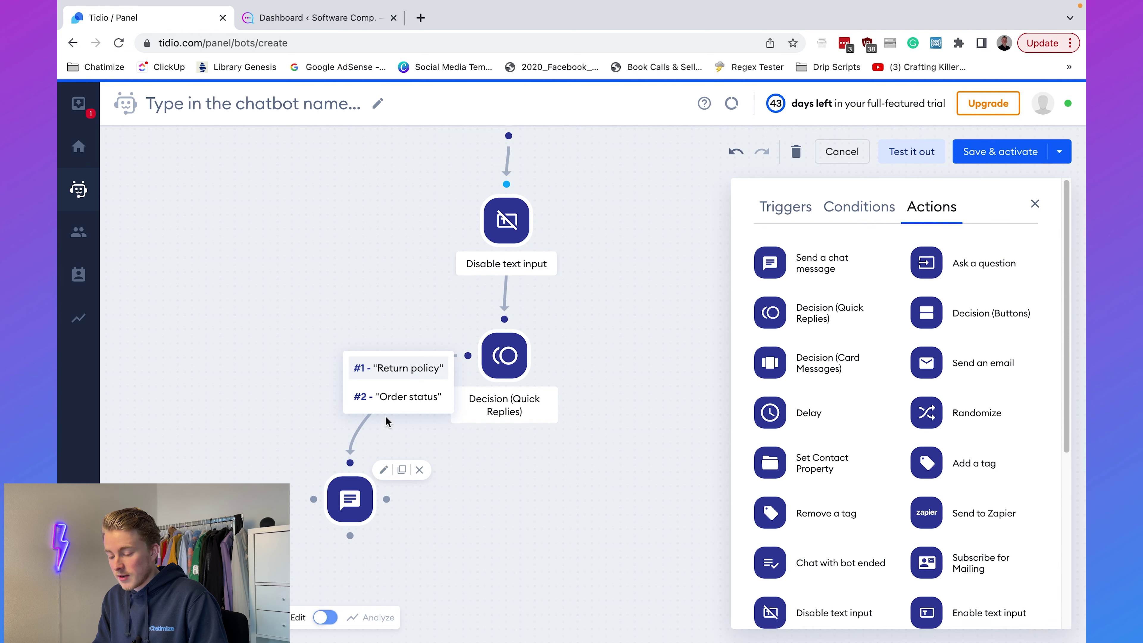
click(404, 371)
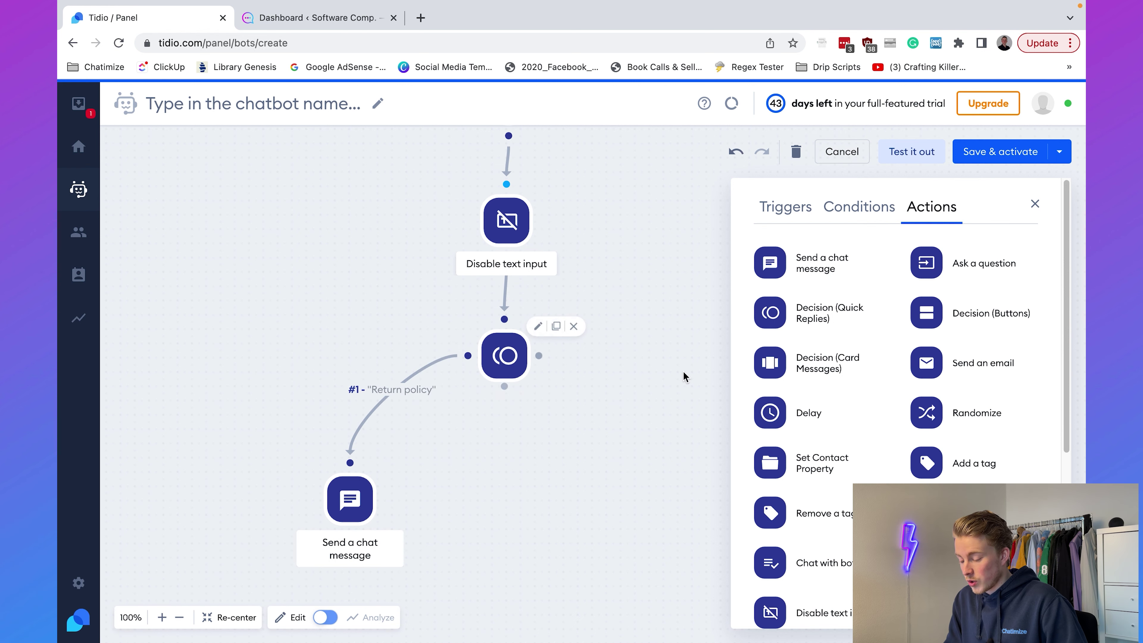
Review the quick-reply options and drag in an Ask a question step.
drag(684, 430, 596, 399)
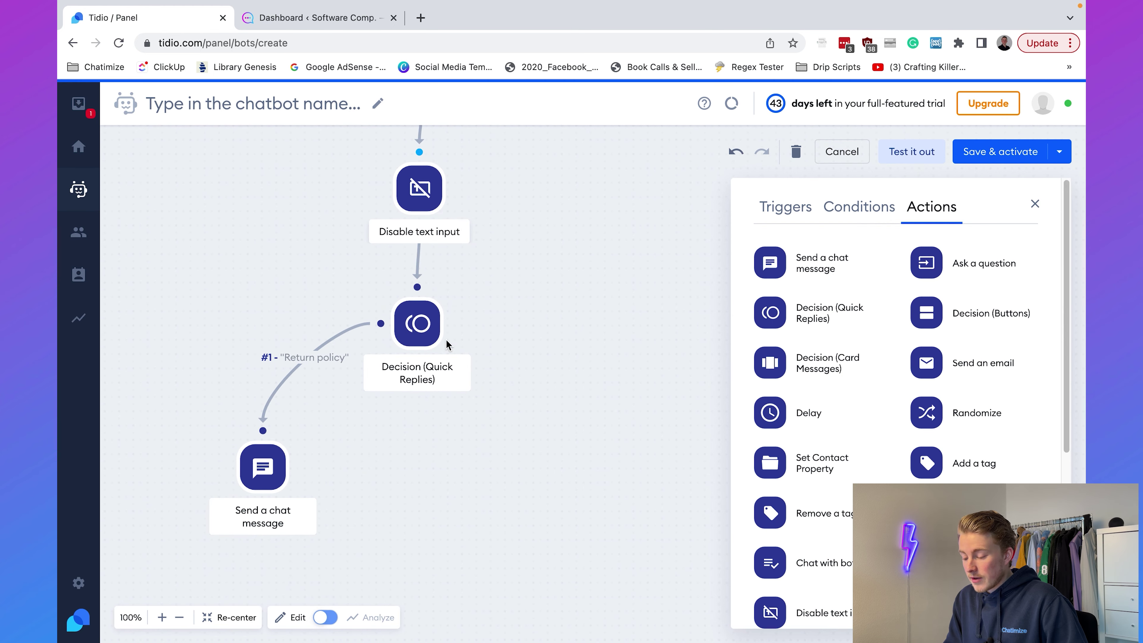
click(417, 323)
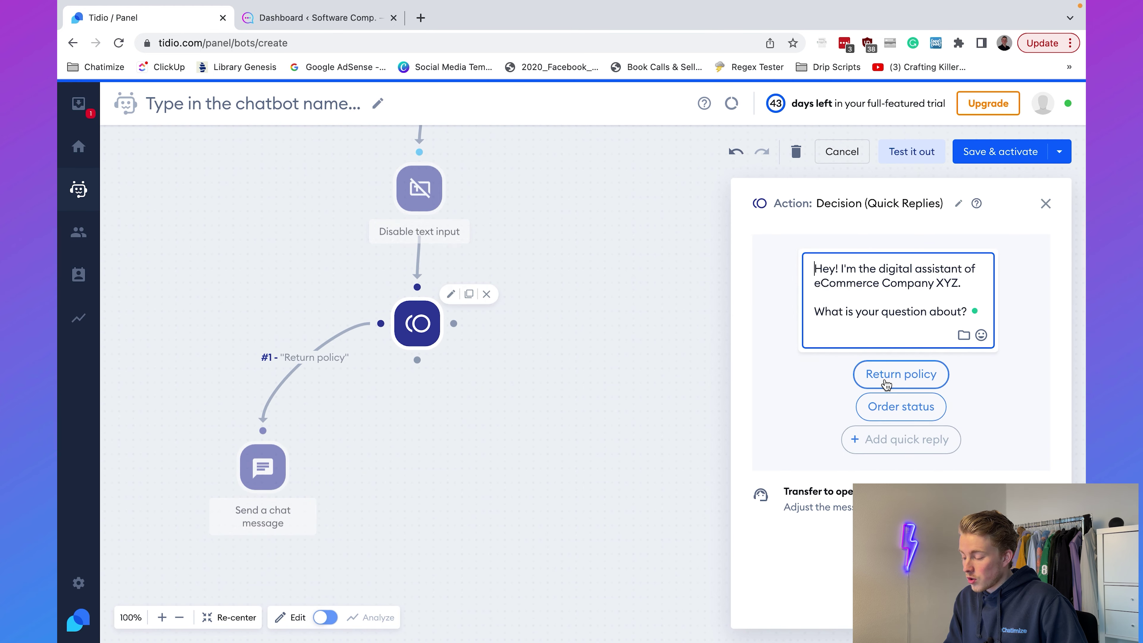
click(605, 382)
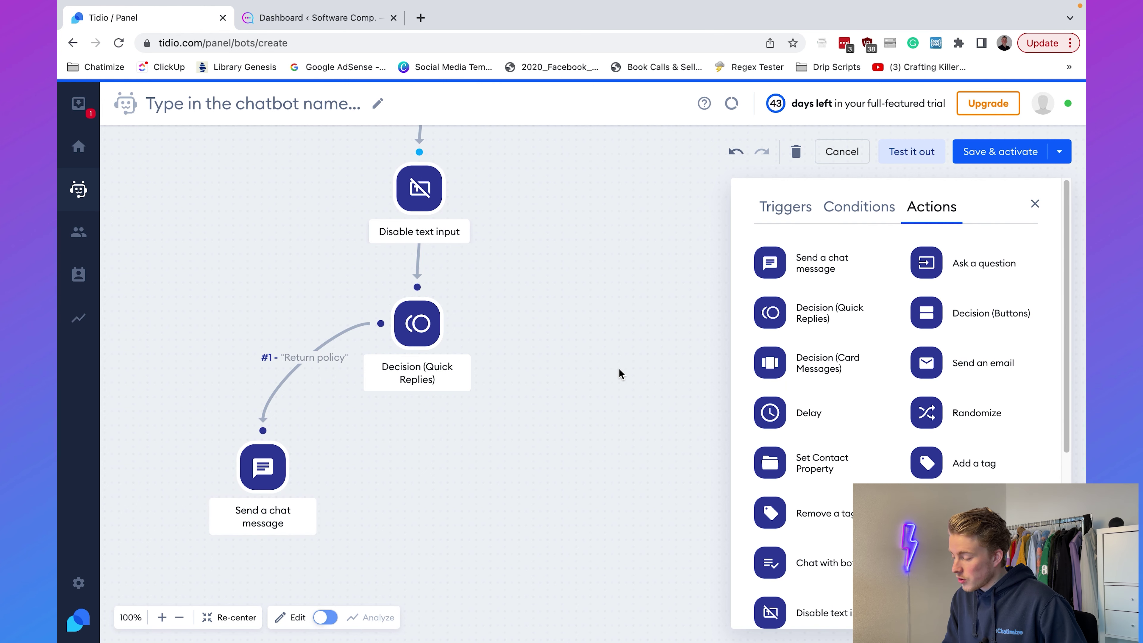
drag(936, 263, 558, 459)
Place the Ask a question step and paste the question asking for the visitor's email address.
drag(612, 373, 595, 289)
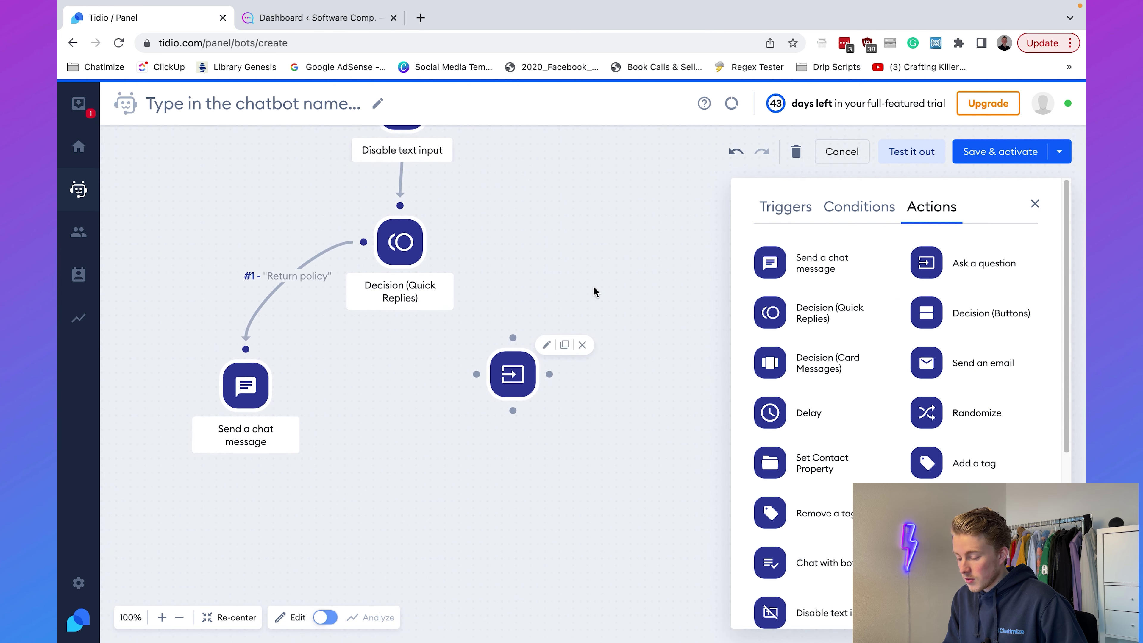
click(506, 378)
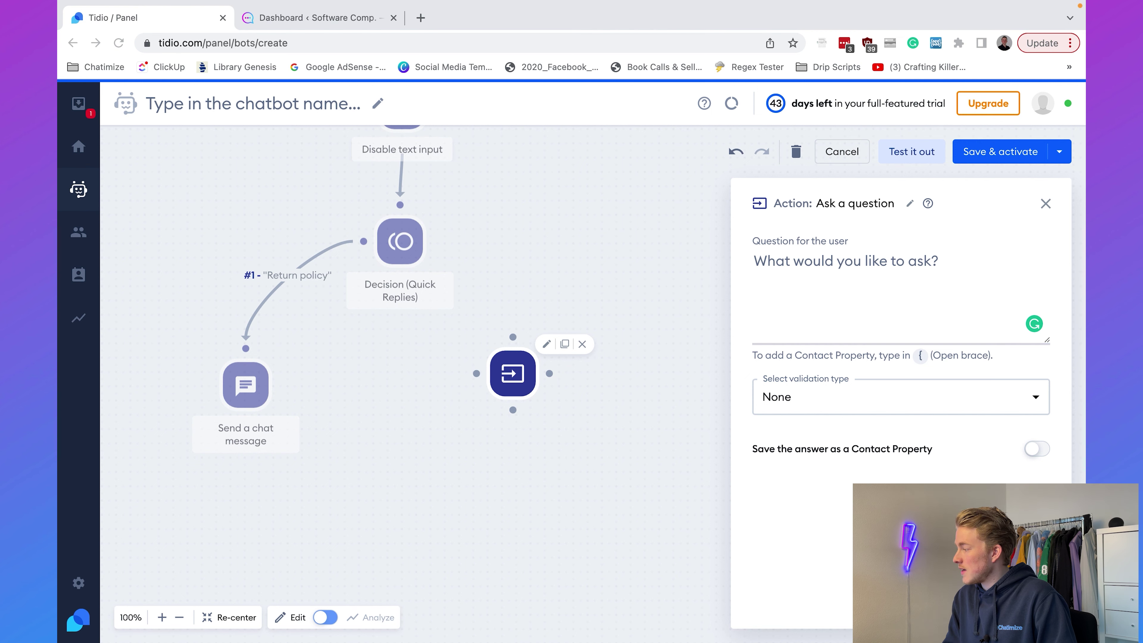
key(super+Tab)
text(One of our support agents will look up the status of your order.  In order to do that, we need some information:  What is your email address?)
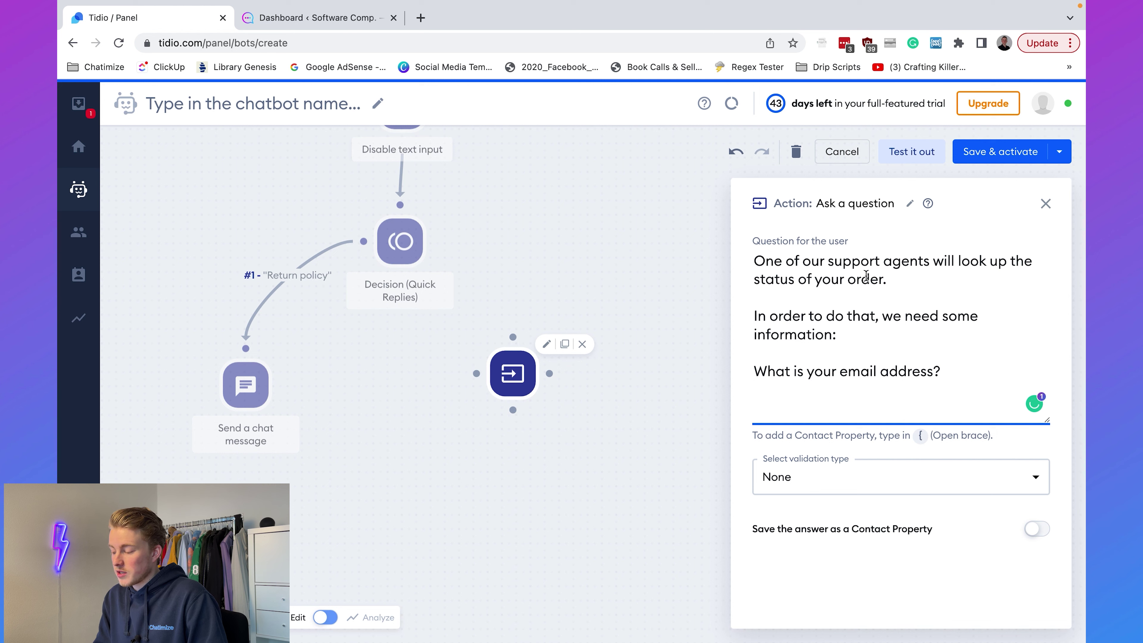
triple_click(833, 275)
click(833, 273)
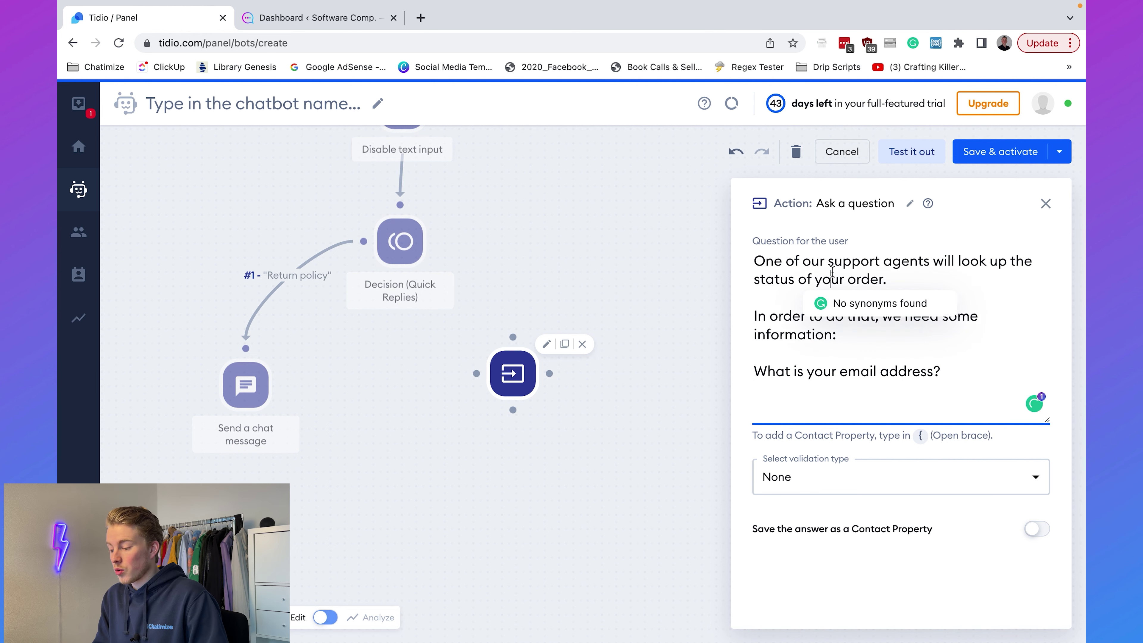
click(809, 406)
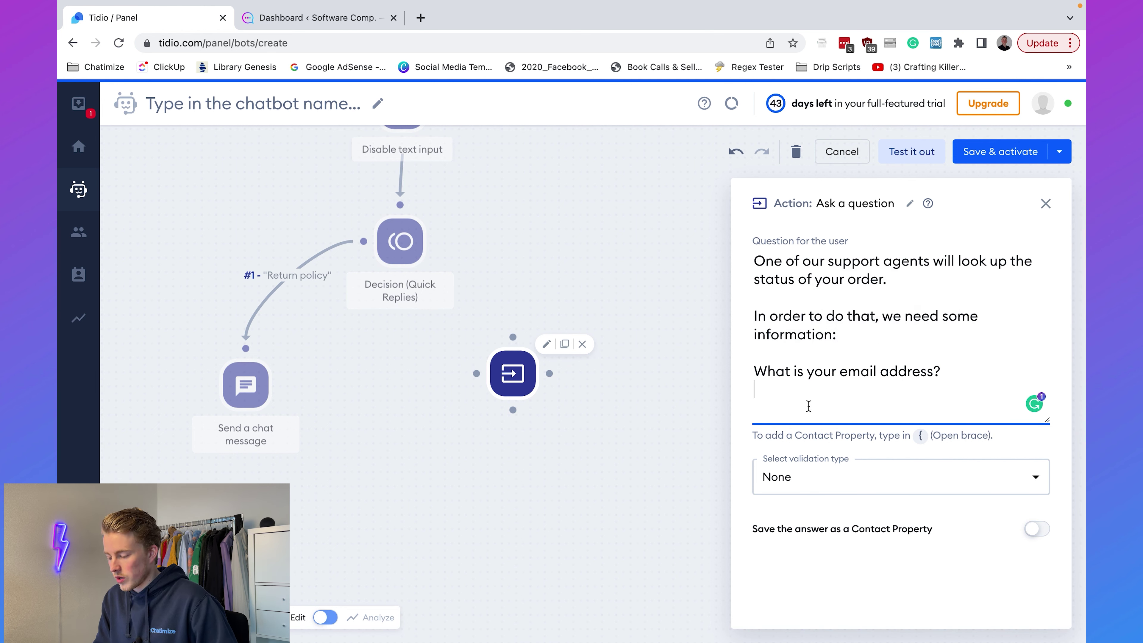
Set the answer validation to Email, saved to the email contact property.
click(800, 479)
click(794, 541)
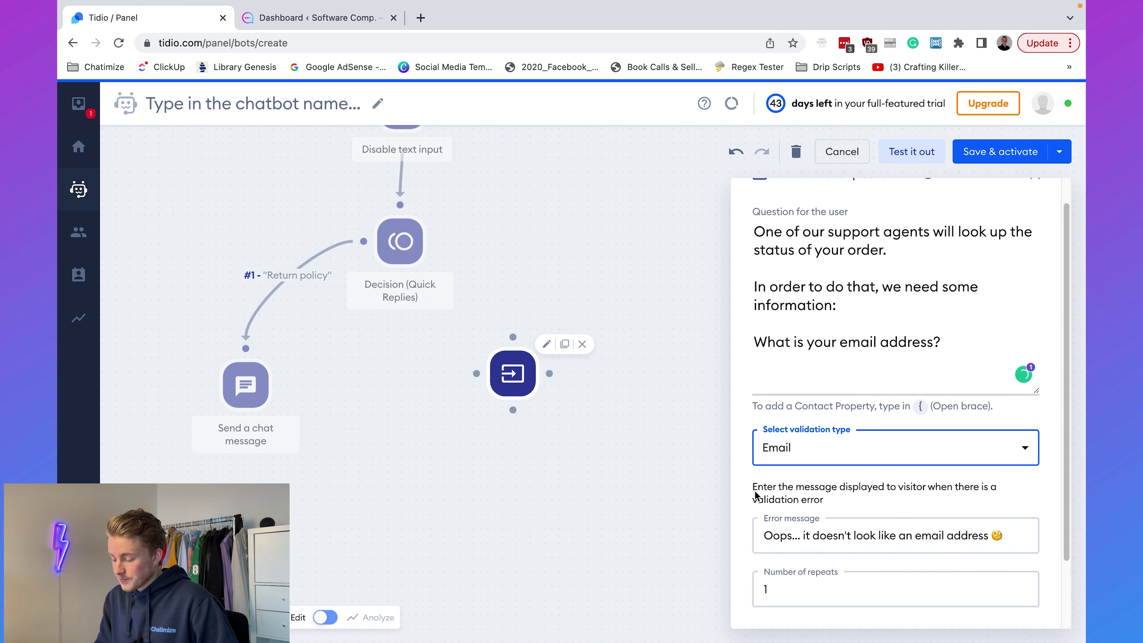
scroll(830, 356, down, 3)
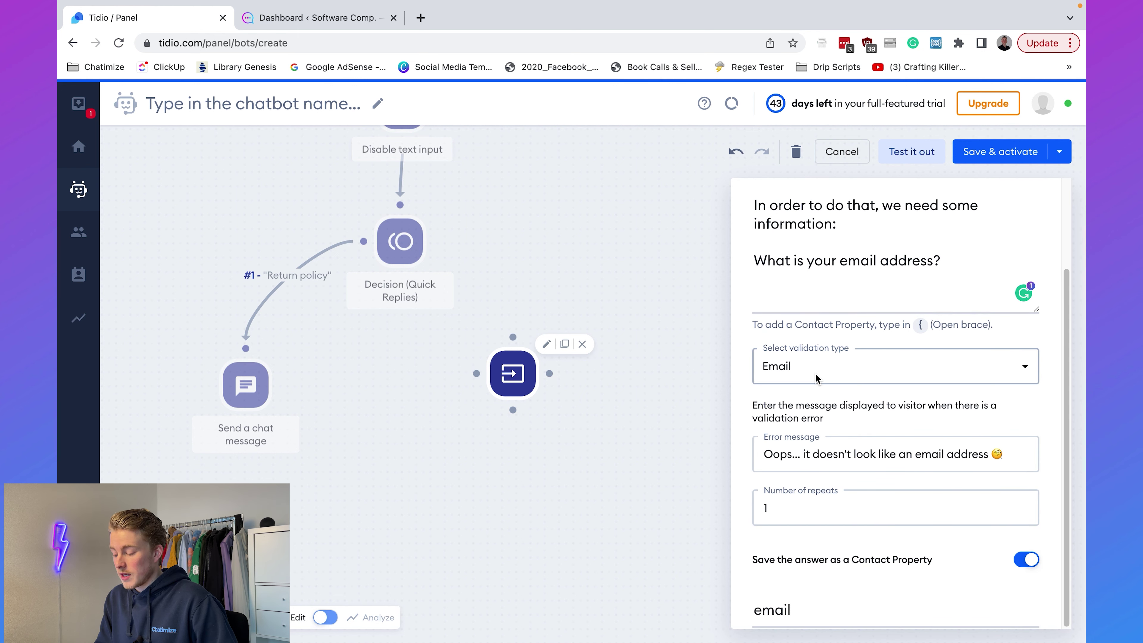
click(824, 453)
drag(785, 454, 983, 455)
click(979, 459)
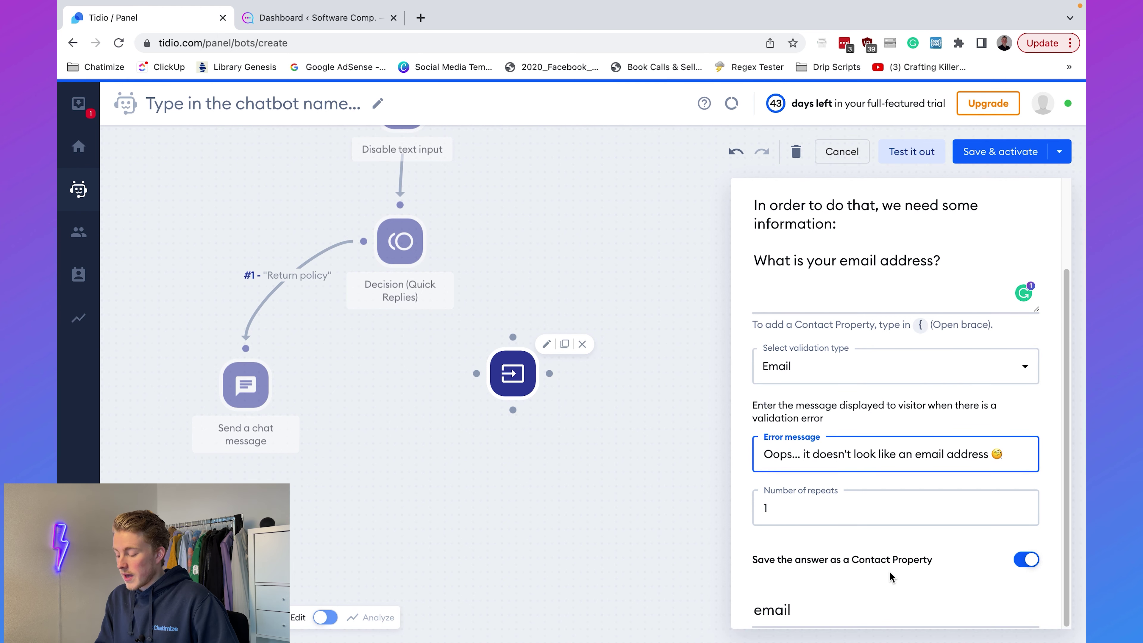
scroll(868, 551, down, 1)
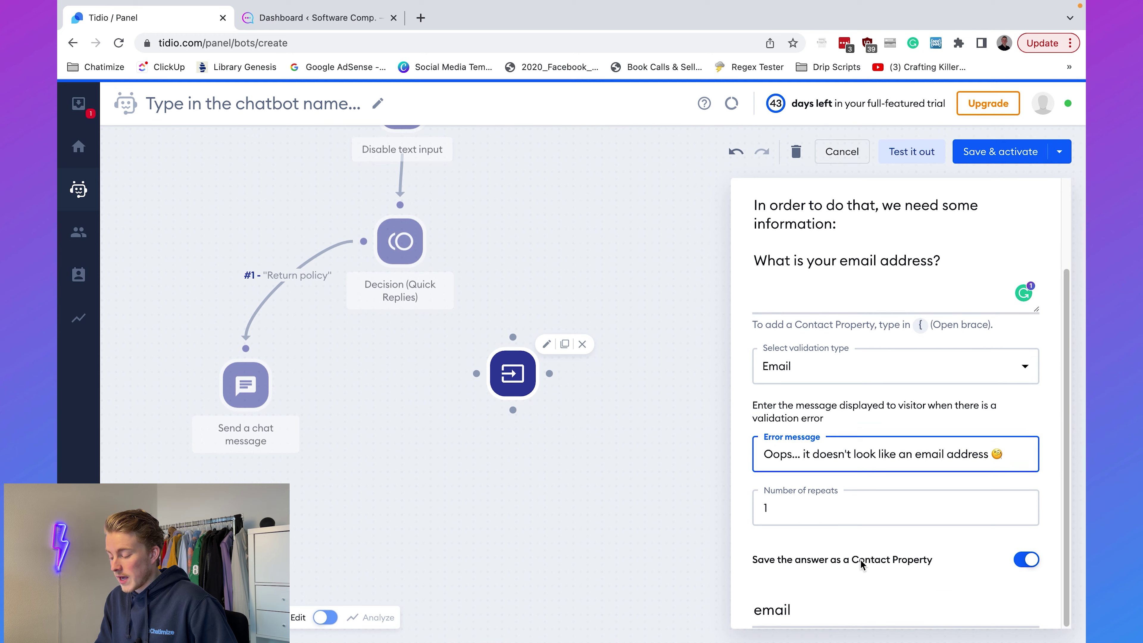
click(829, 607)
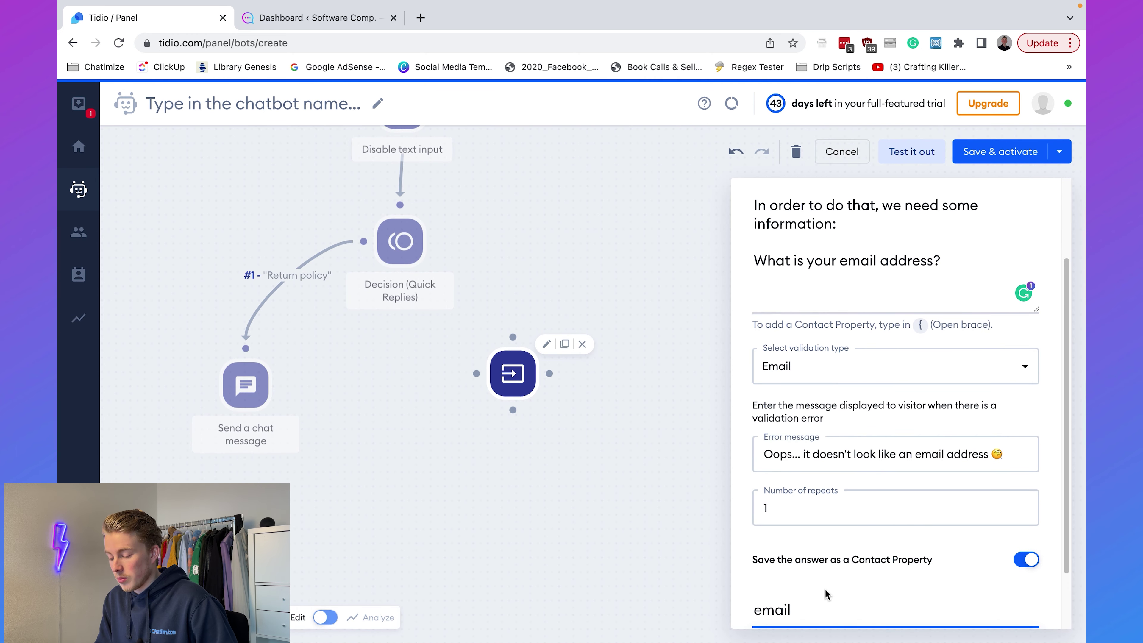
click(653, 509)
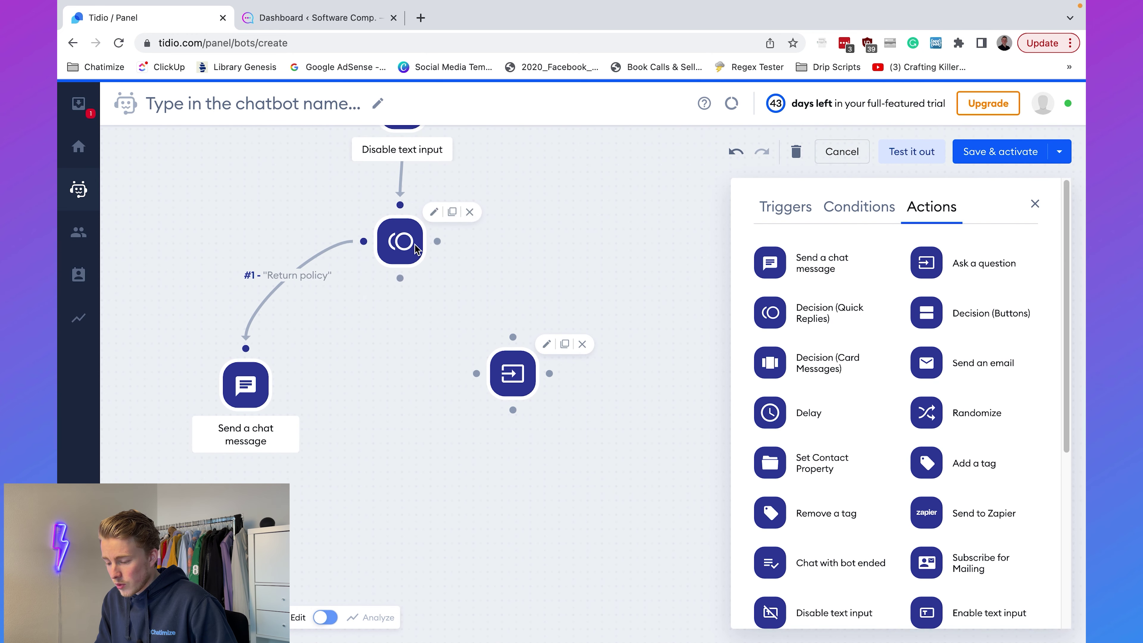
Link reply #2 'Order status' to the email question, then add 'And what is your order number?'.
mouse_move(438, 242)
mouse_down()
mouse_move(523, 267)
mouse_move(521, 343)
mouse_up()
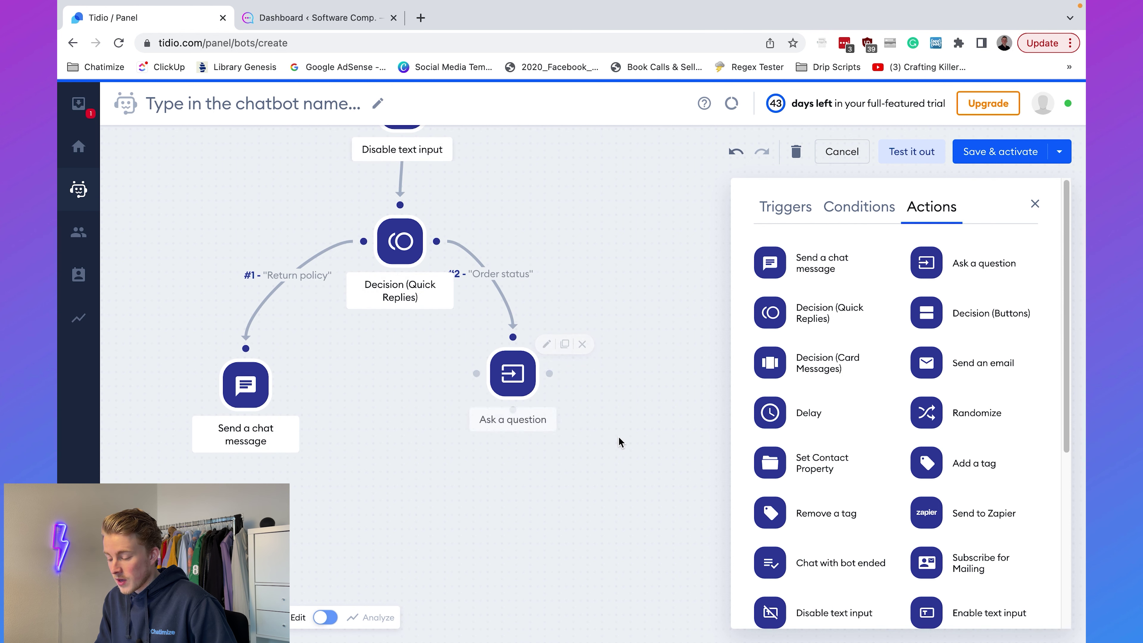
scroll(623, 340, down, 3)
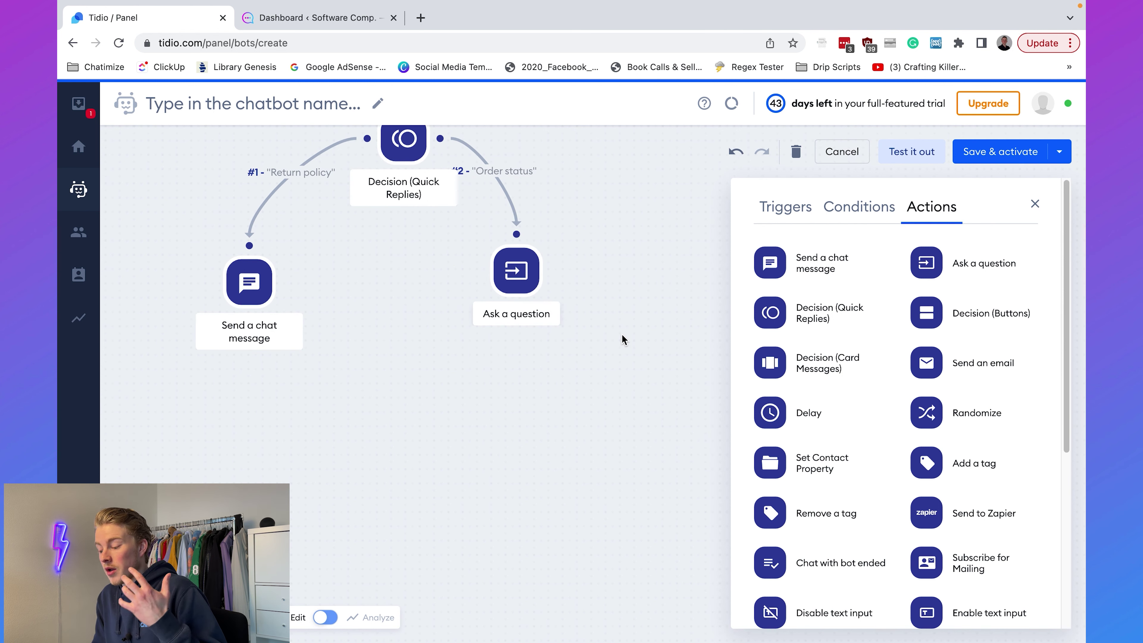
drag(934, 270, 524, 419)
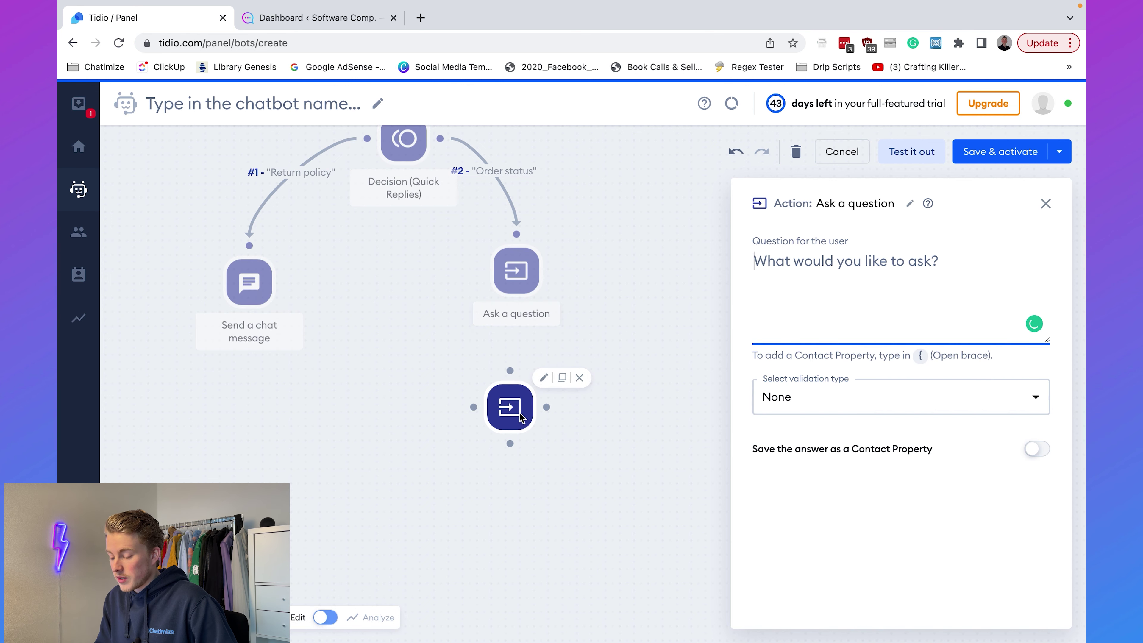
text(A)
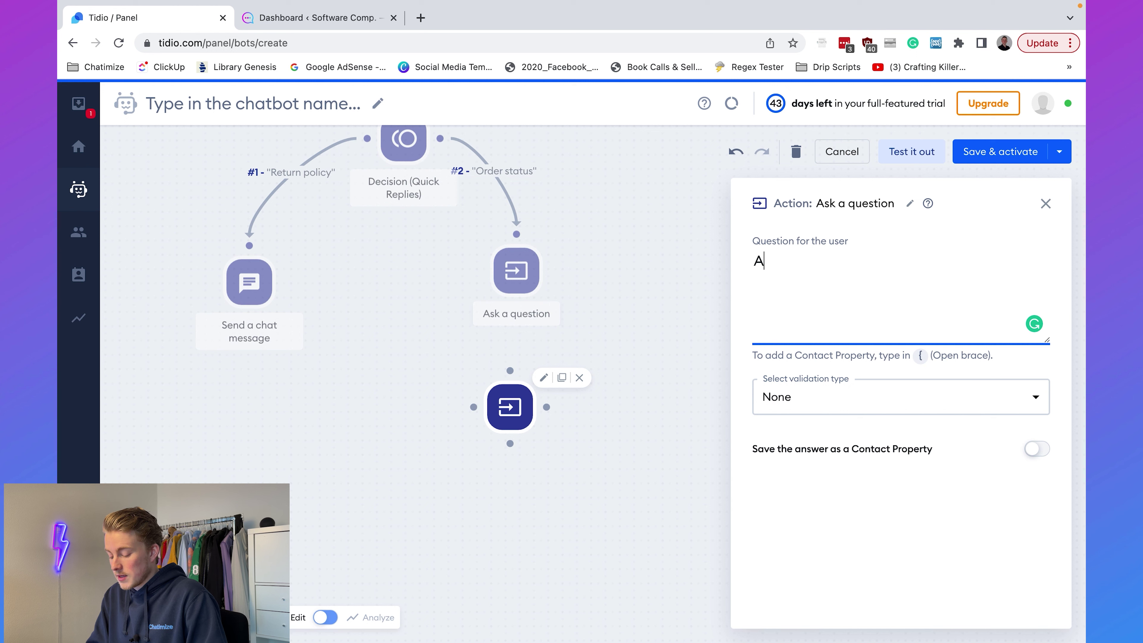
text(nd hwat is)
key(super+a)
text(A)
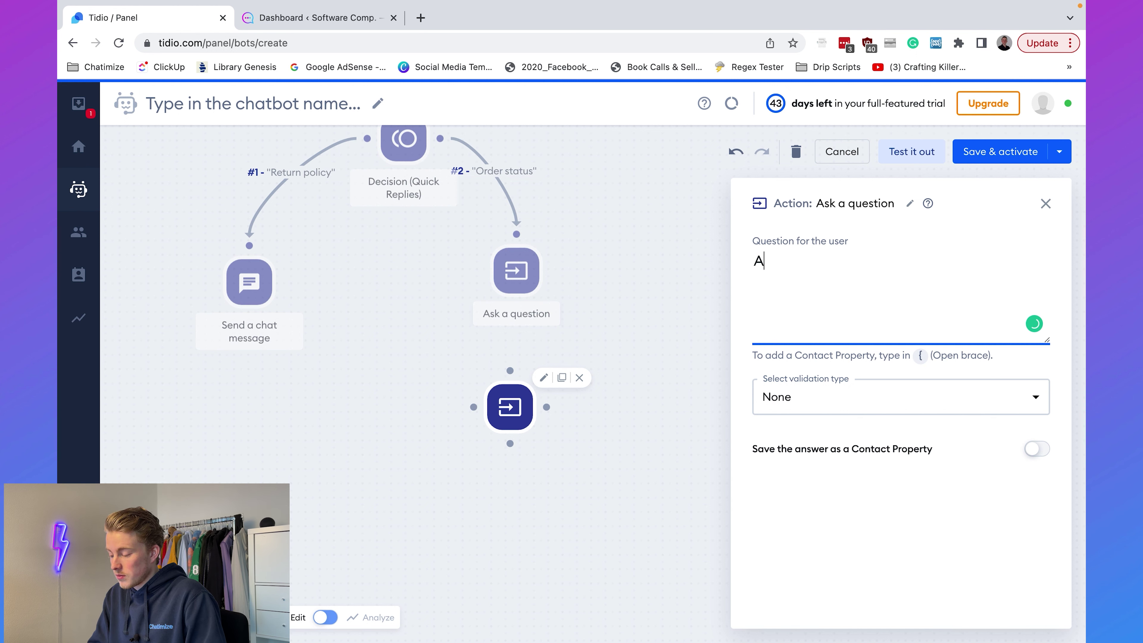
text(nd what is your order numb)
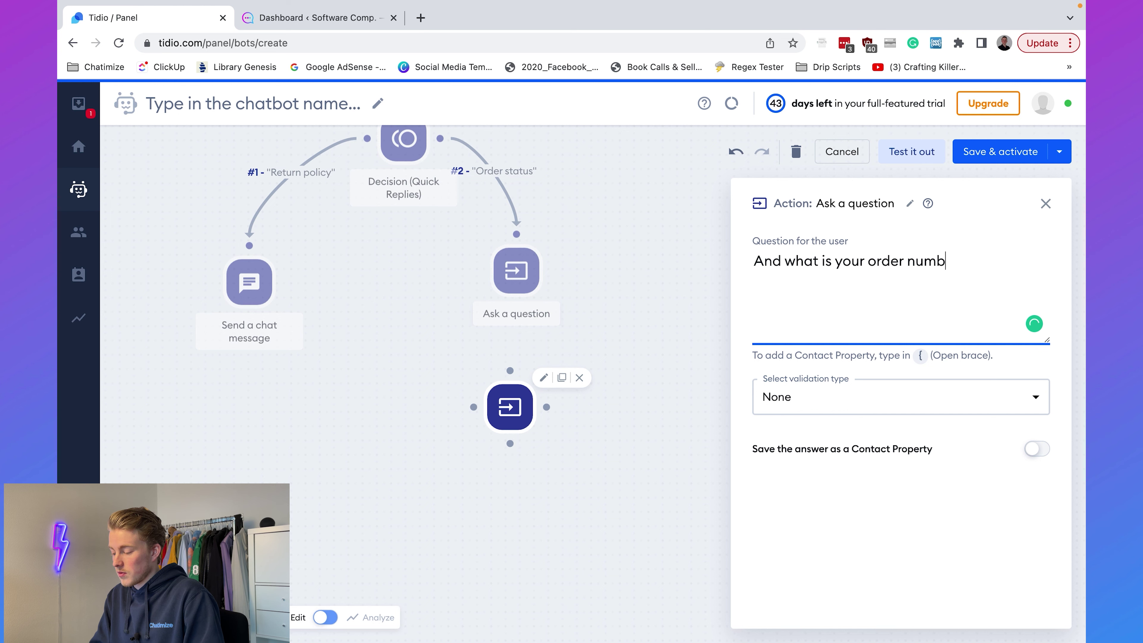
text(er?)
click(840, 360)
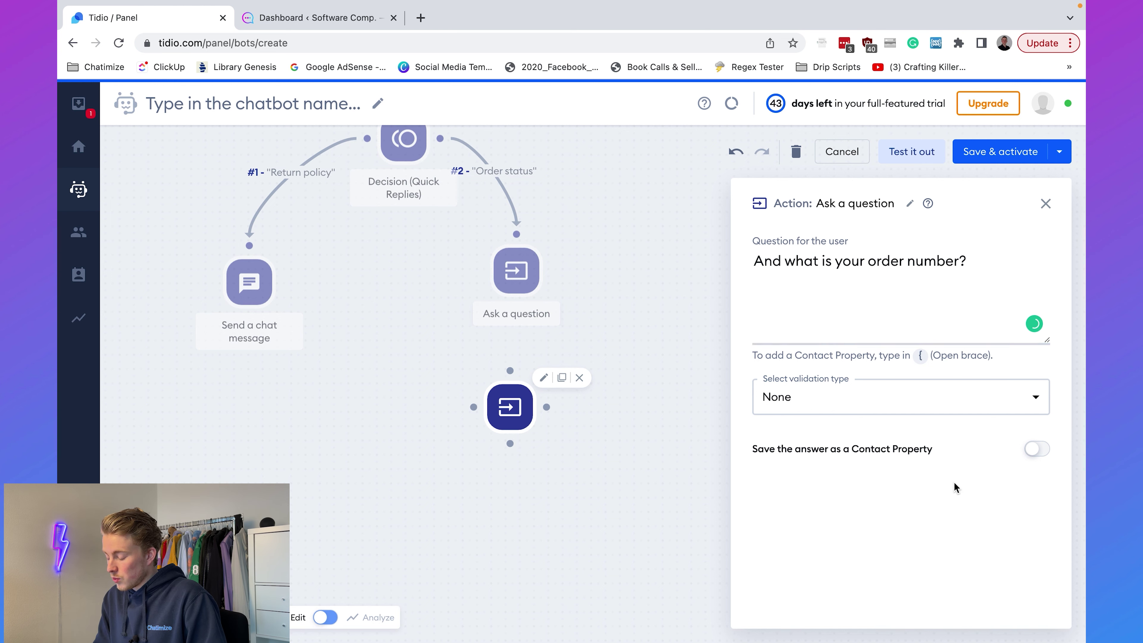
Store the answer in a new Text property 'WordPress Order Number' (wordpress_order_number).
click(1032, 451)
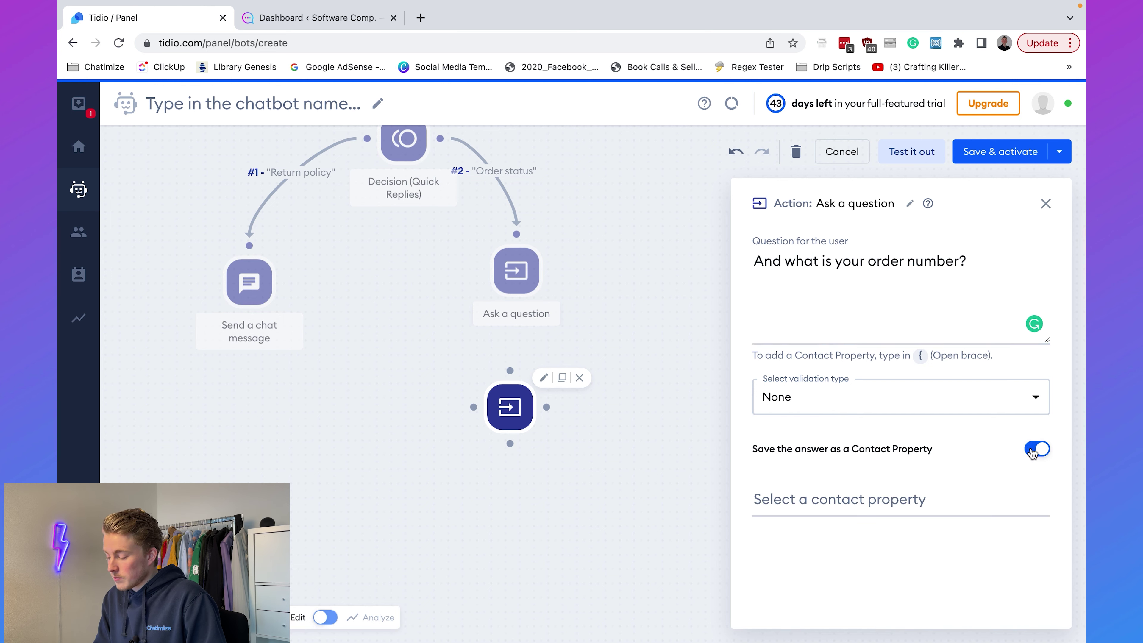
click(967, 503)
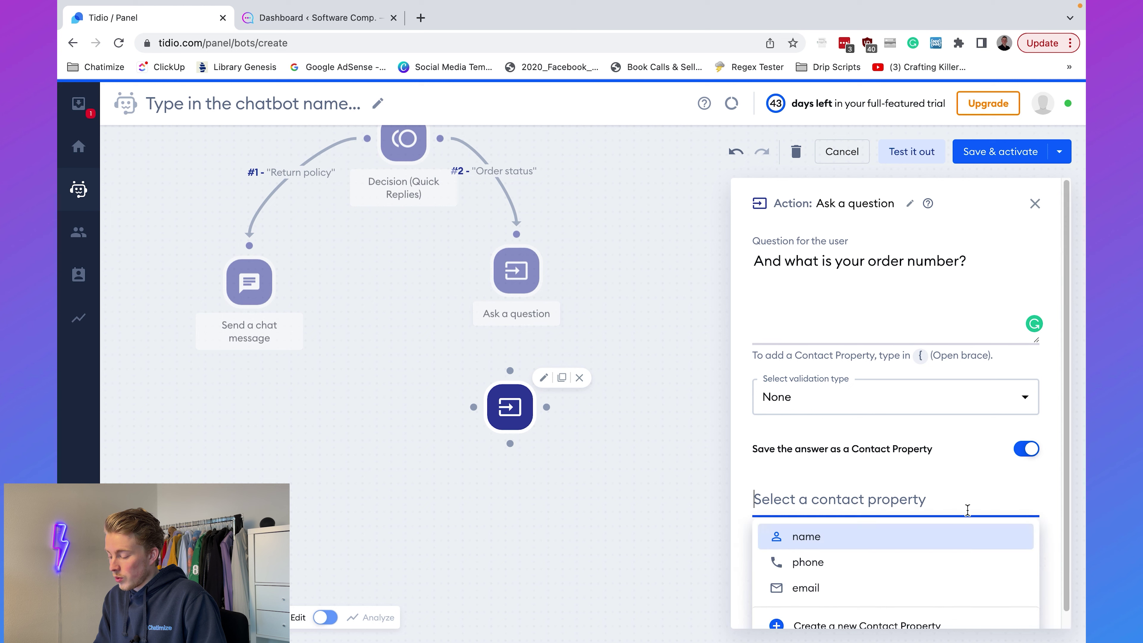
click(929, 619)
text(WordPress Order Number)
click(673, 474)
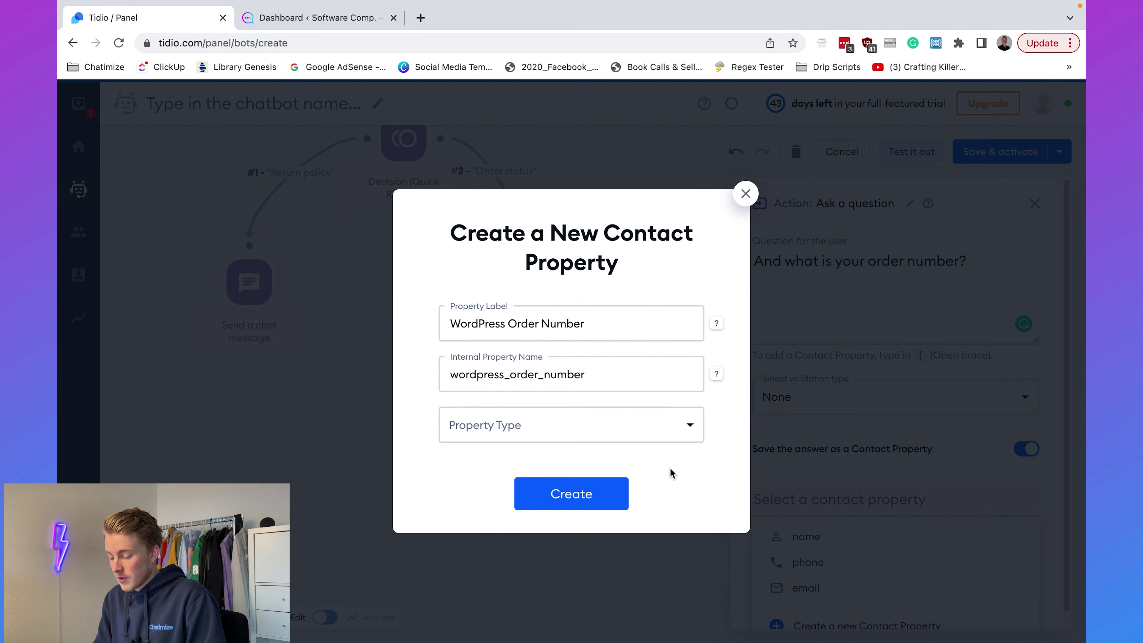
click(571, 429)
click(552, 468)
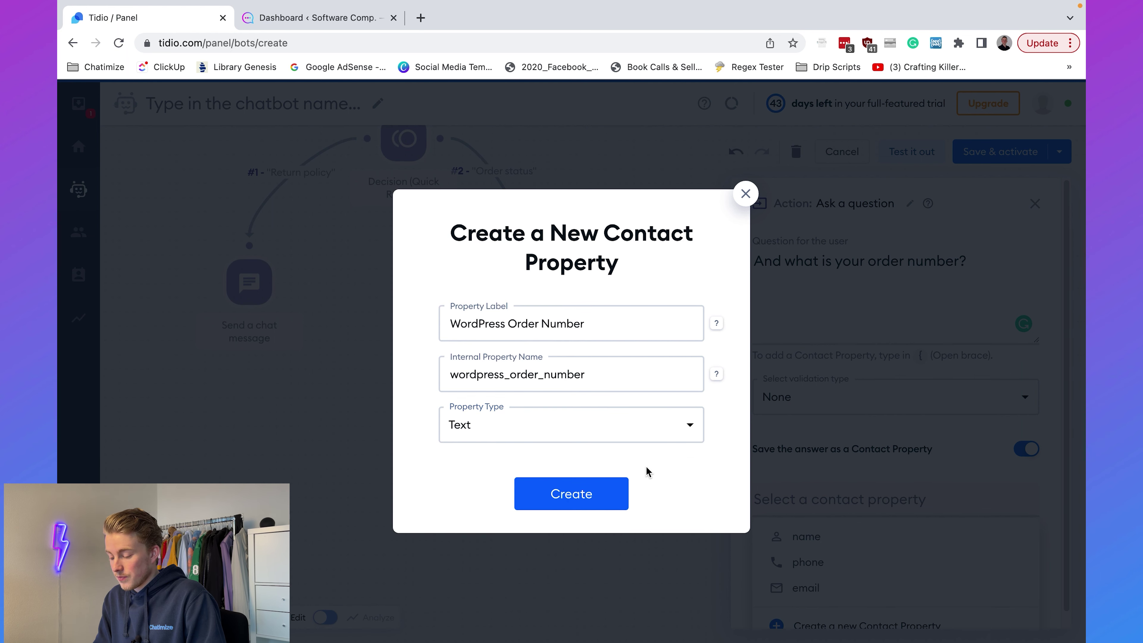
click(590, 503)
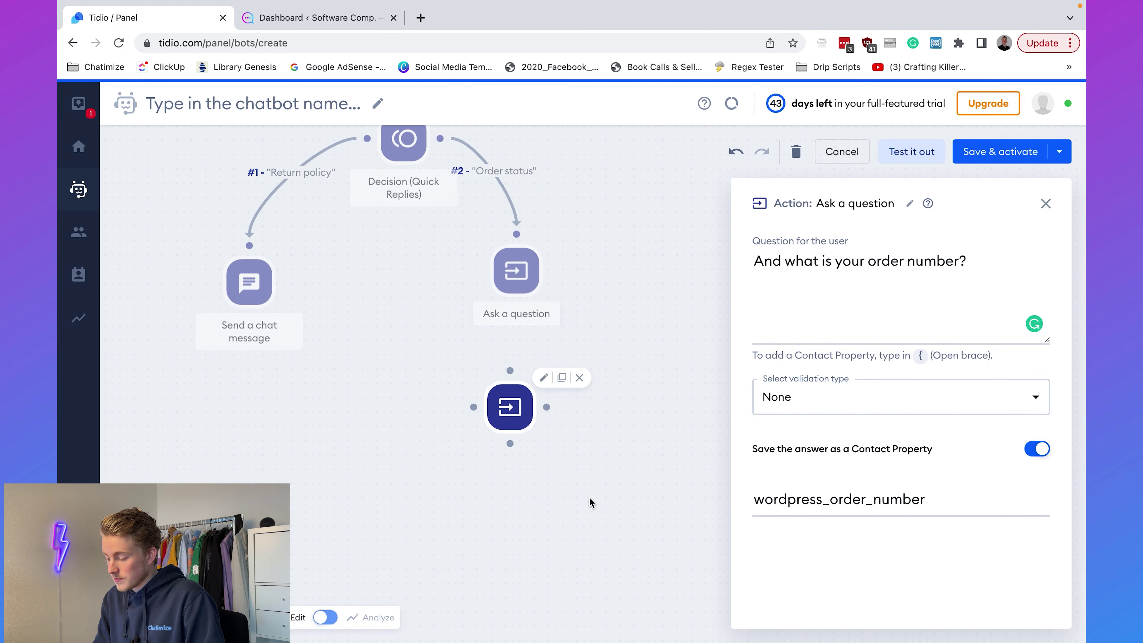